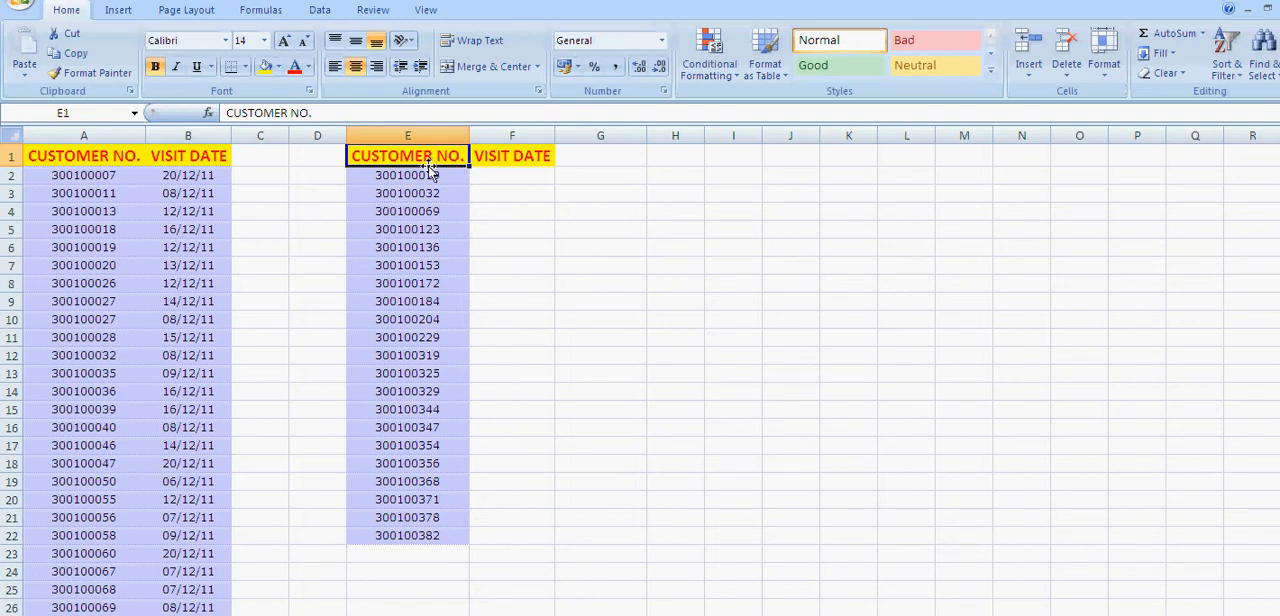
Examine the customer numbers in column E, the empty visit dates in column F, and the source table in columns A and B
left_click_drag(386, 175, 400, 535)
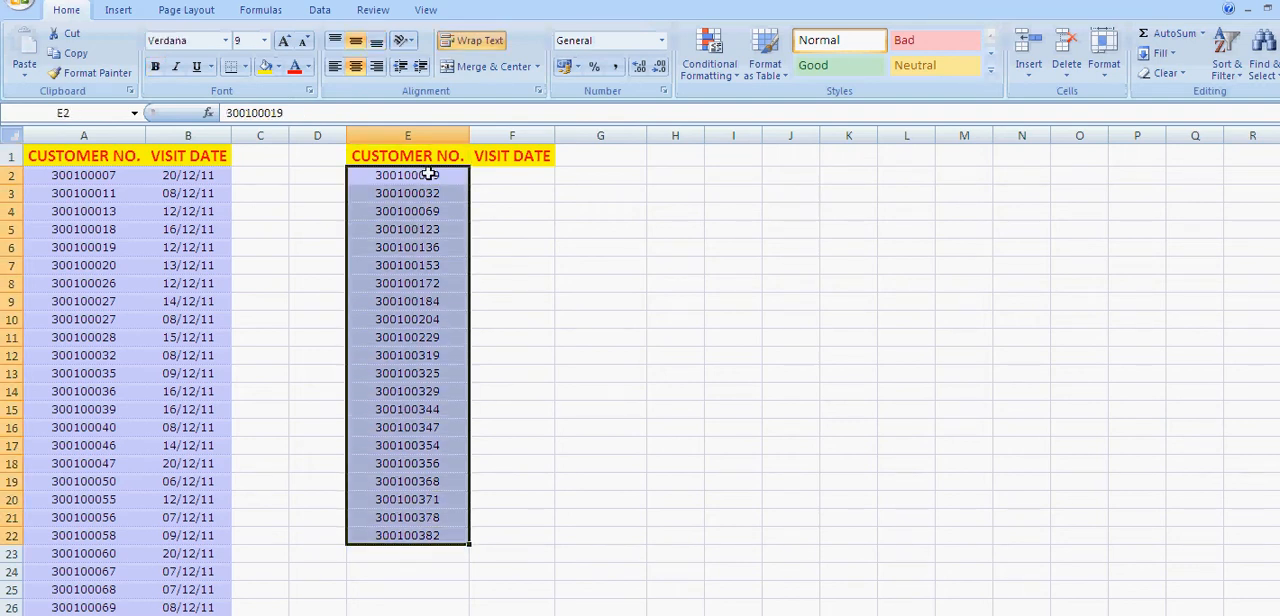
left_click_drag(512, 176, 506, 535)
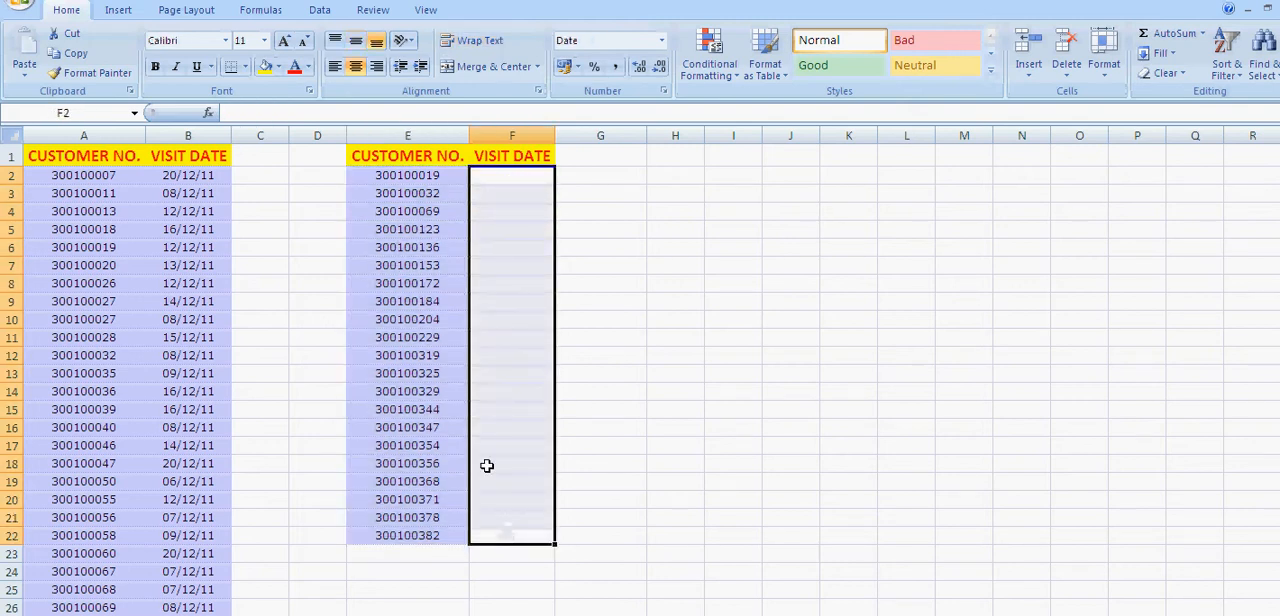
left_click(90, 176)
left_click_drag(90, 176, 187, 5)
left_click(423, 174)
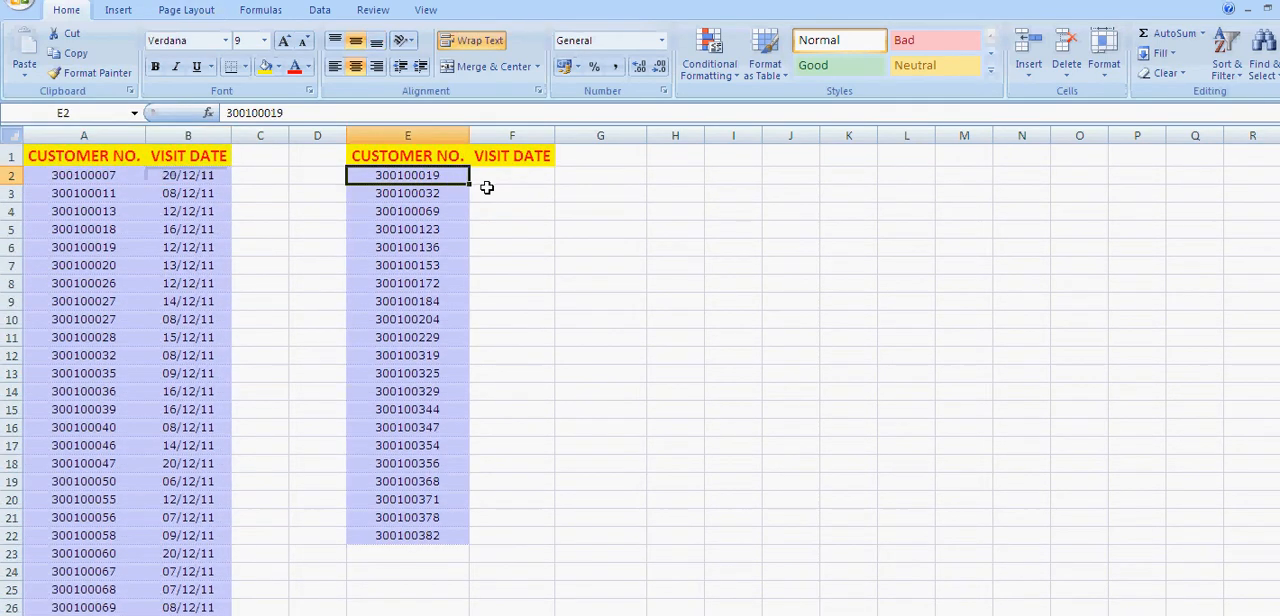
left_click(490, 181)
left_click(438, 176)
left_click(102, 247, "ctrl")
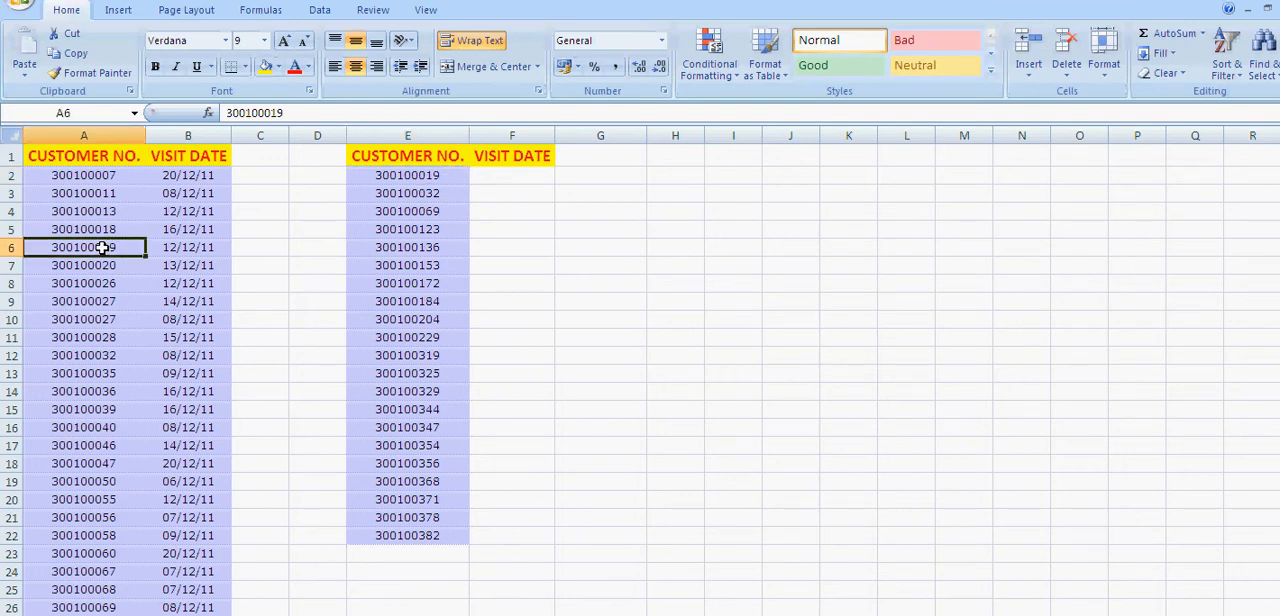
left_click(205, 249, "ctrl")
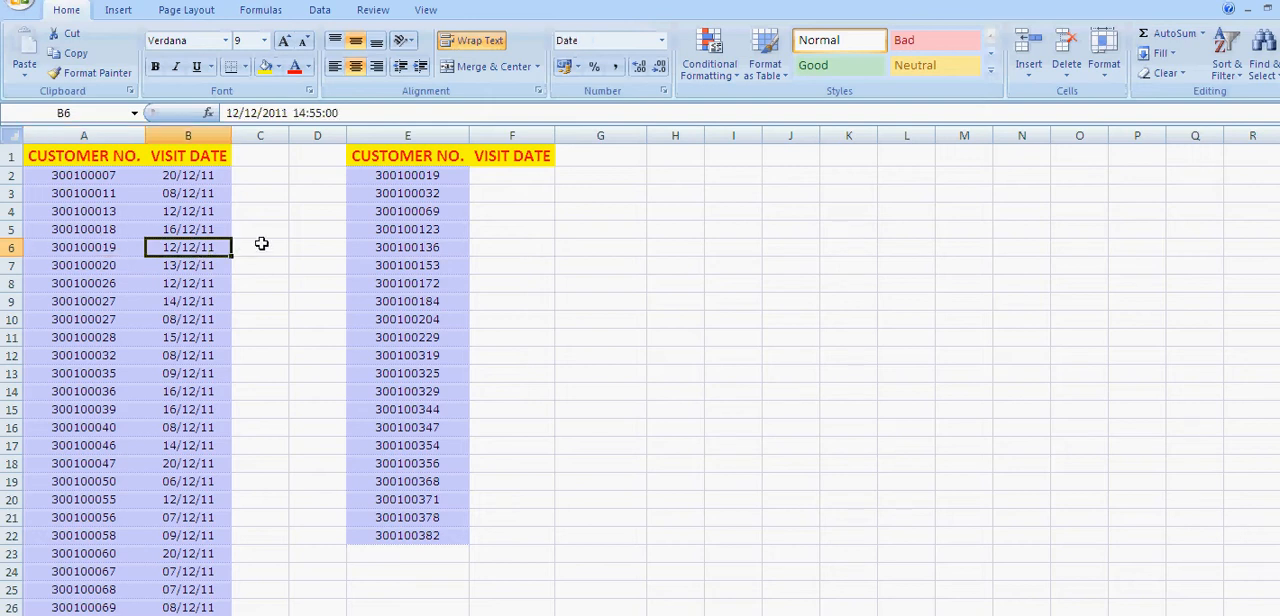
left_click(492, 177)
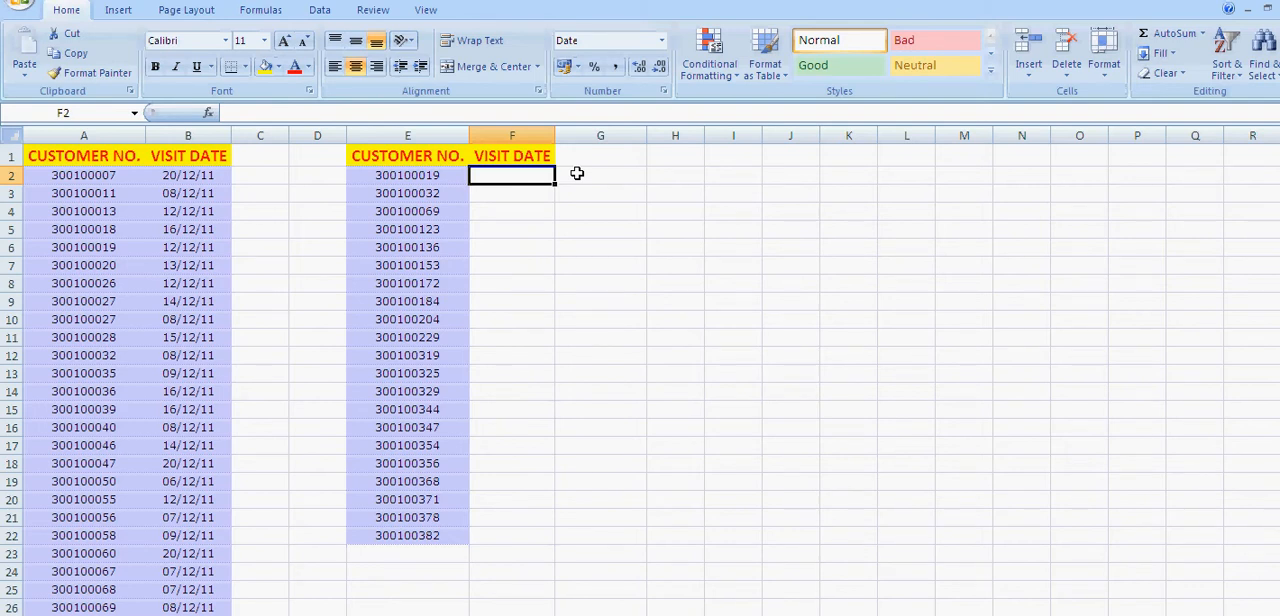
left_click_drag(423, 175, 425, 535)
left_click_drag(90, 175, 149, 612)
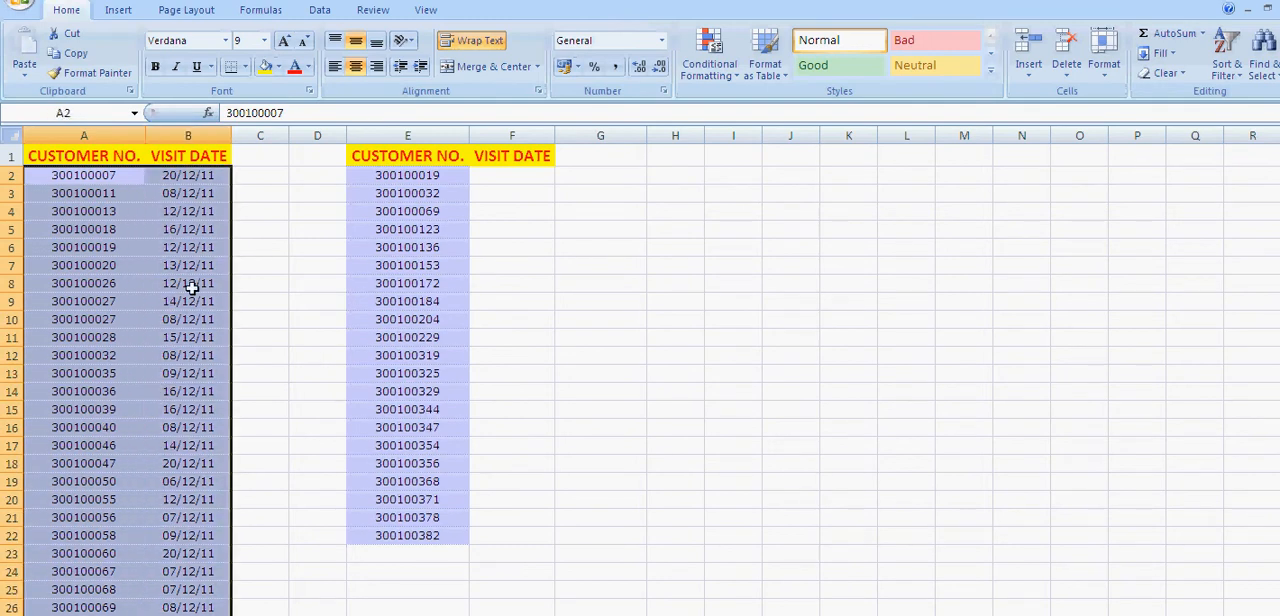
left_click(202, 179)
left_click(111, 173)
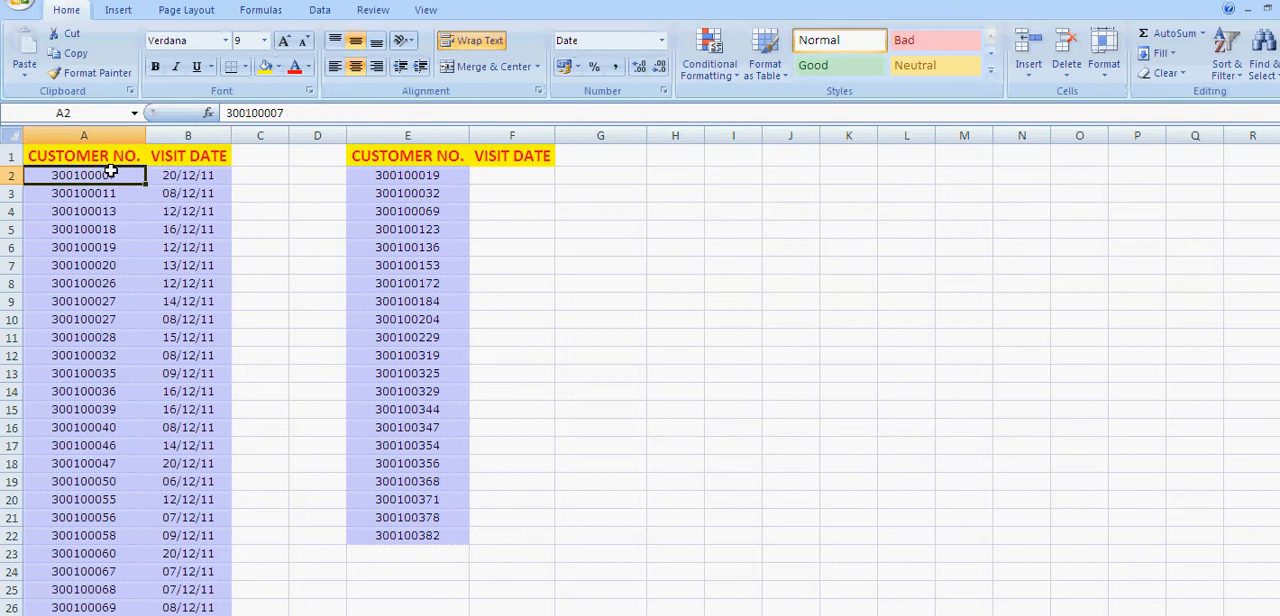
Search for the VLOOKUP function and insert it in cell F2 of the empty visit date column
left_click(488, 179)
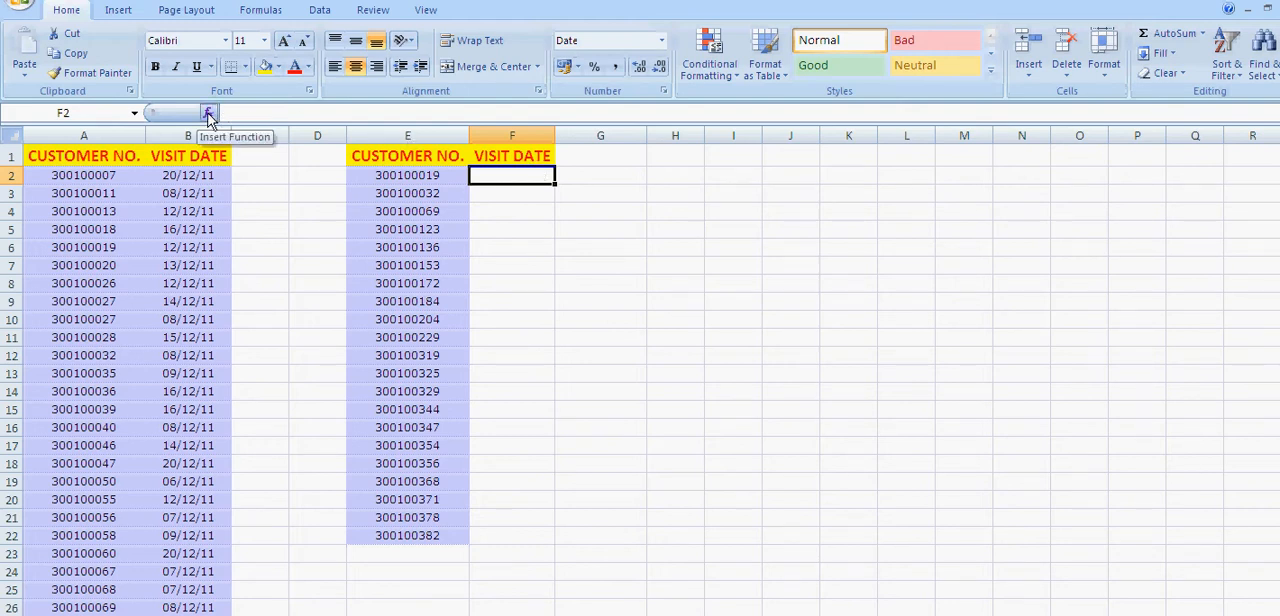
left_click(208, 116)
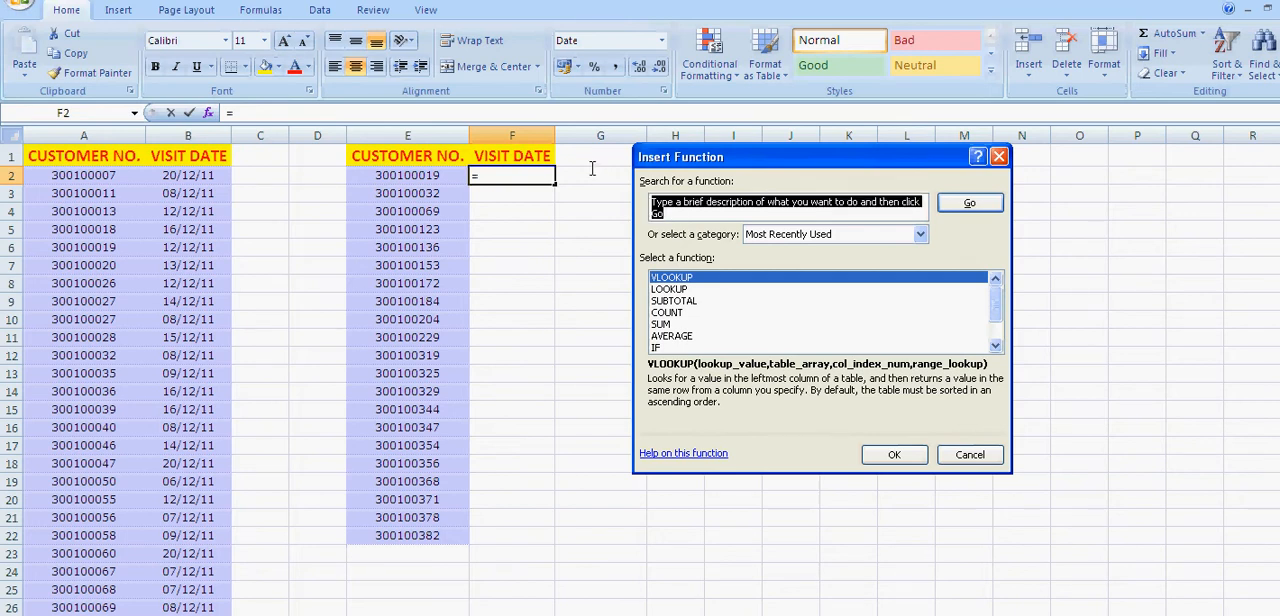
type("vl")
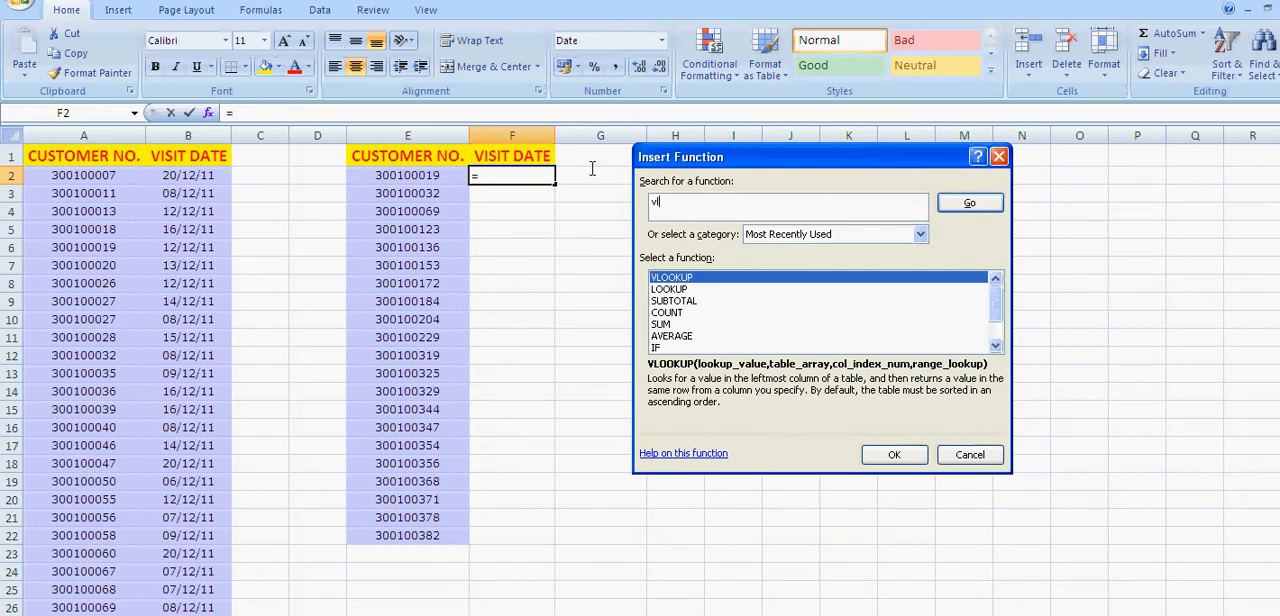
type("ookup")
left_click(966, 204)
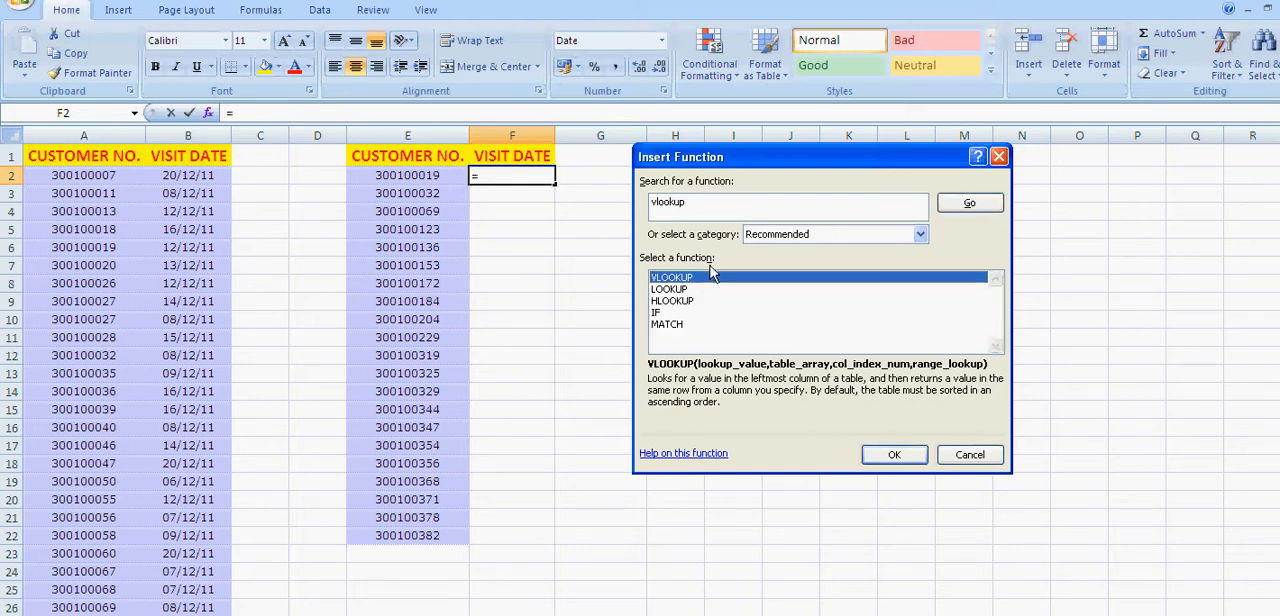
left_click(894, 454)
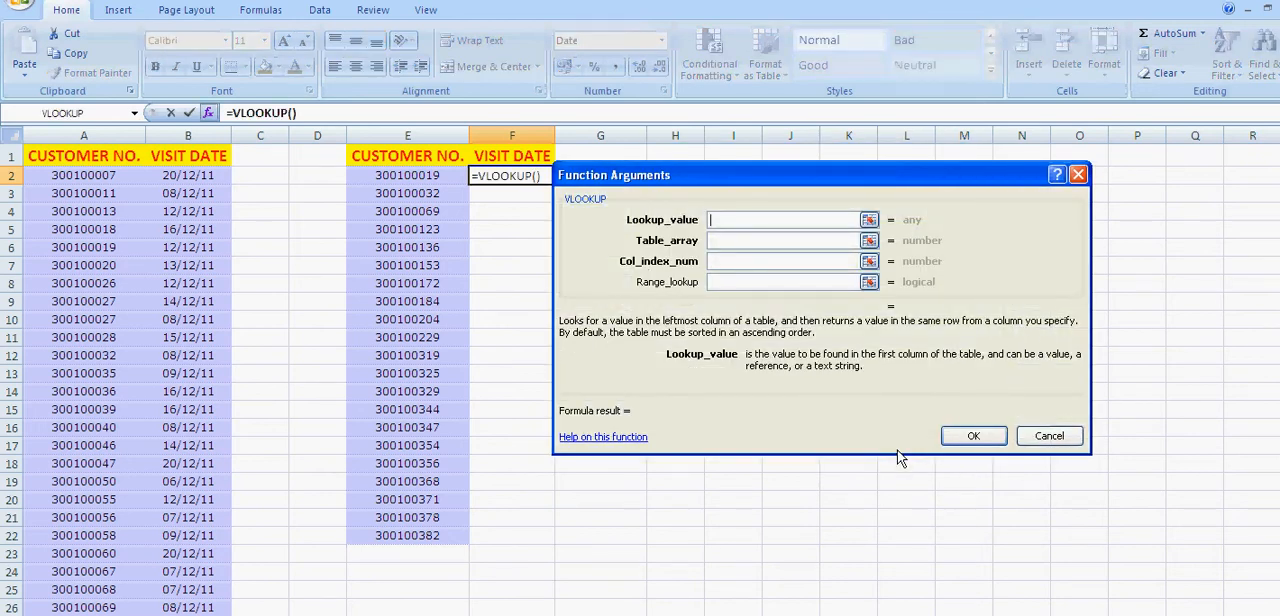
Set the function's lookup value to cell E2 and its table array to A2:B113
left_click_drag(772, 179, 828, 173)
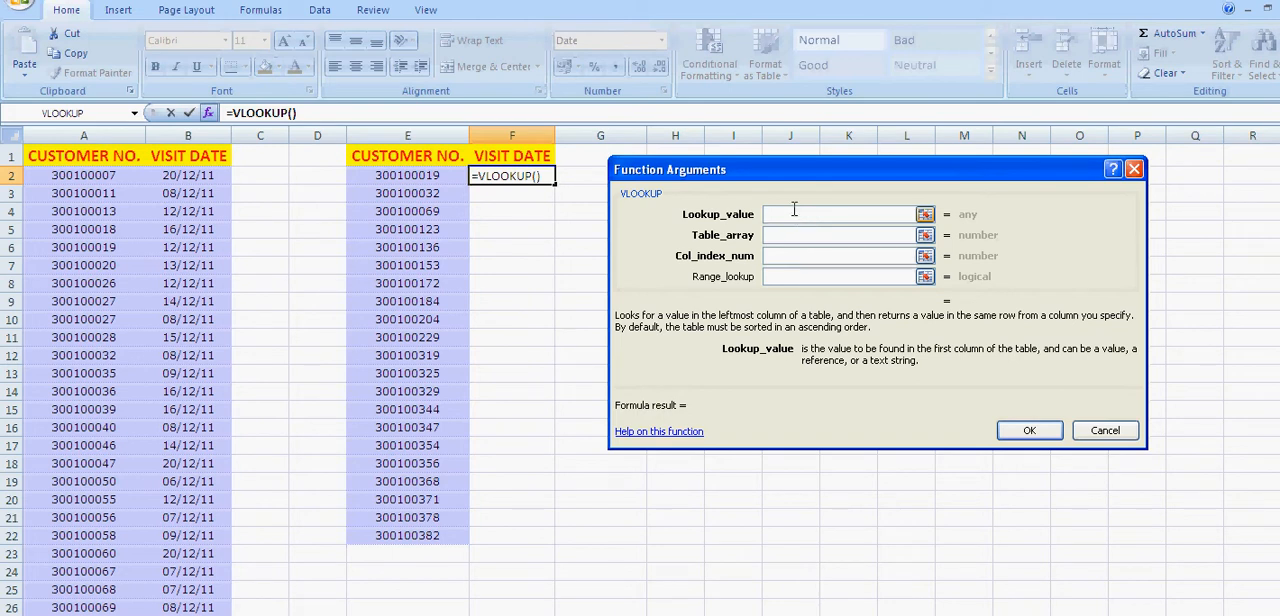
left_click(448, 176)
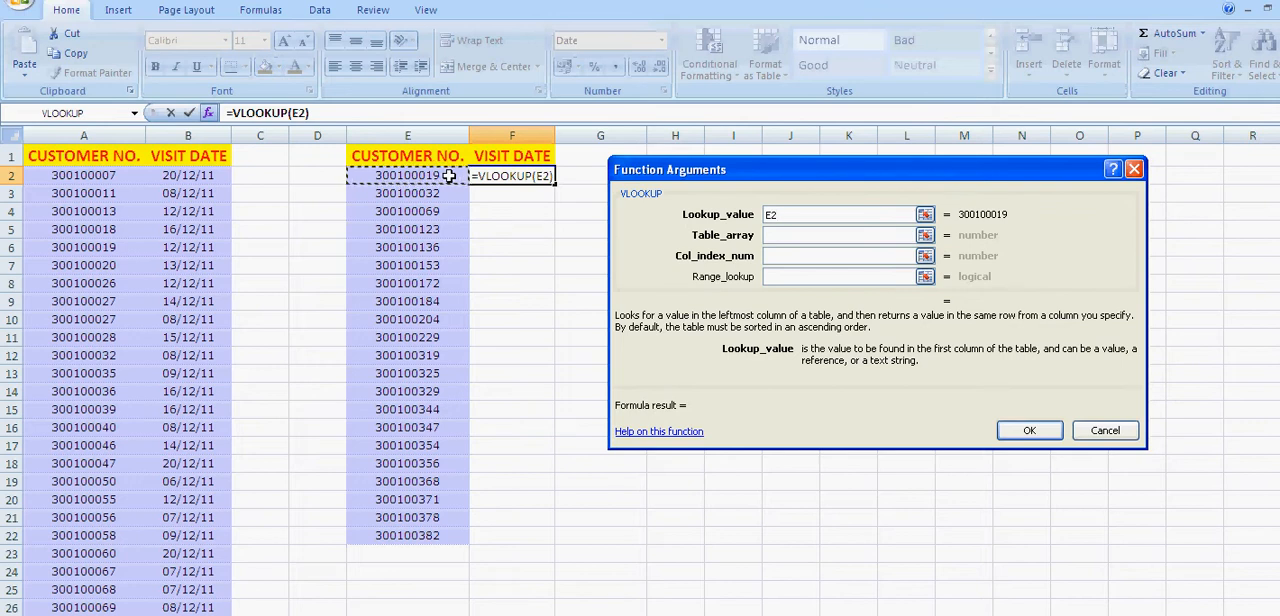
left_click(775, 235)
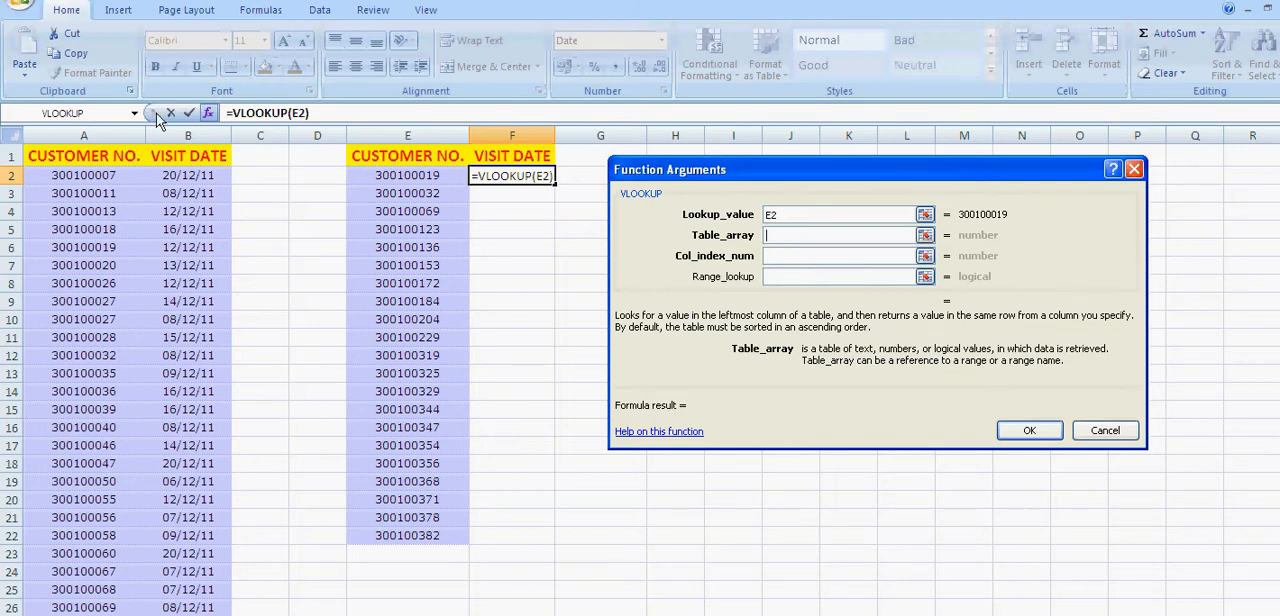
left_click(83, 175)
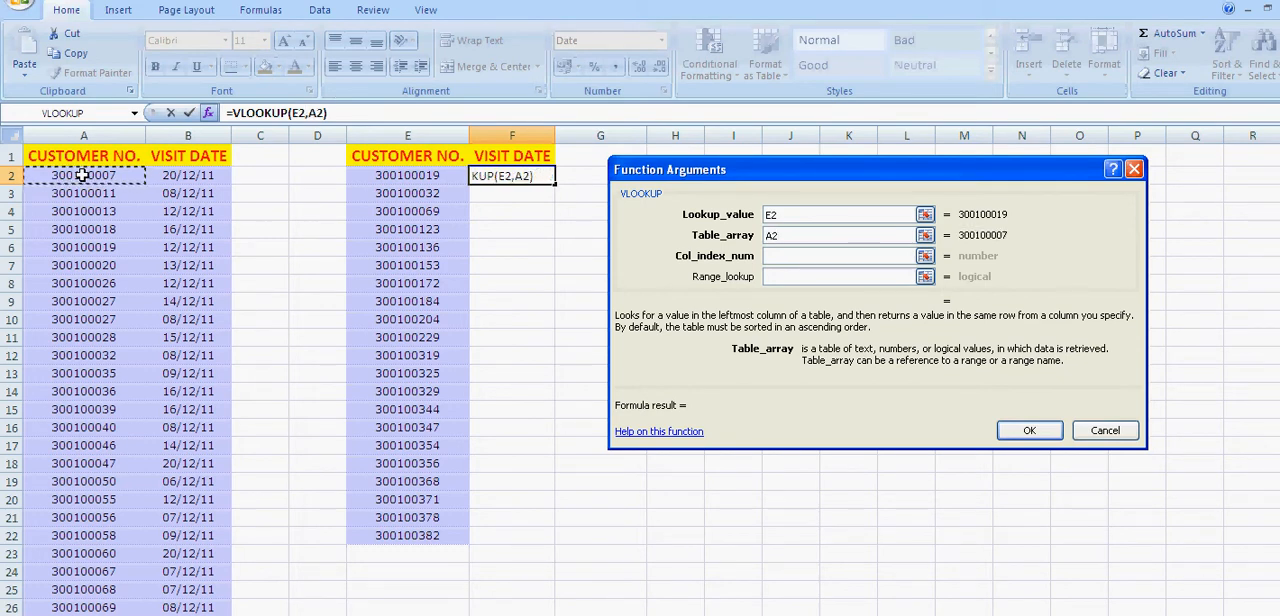
left_click_drag(83, 175, 172, 167)
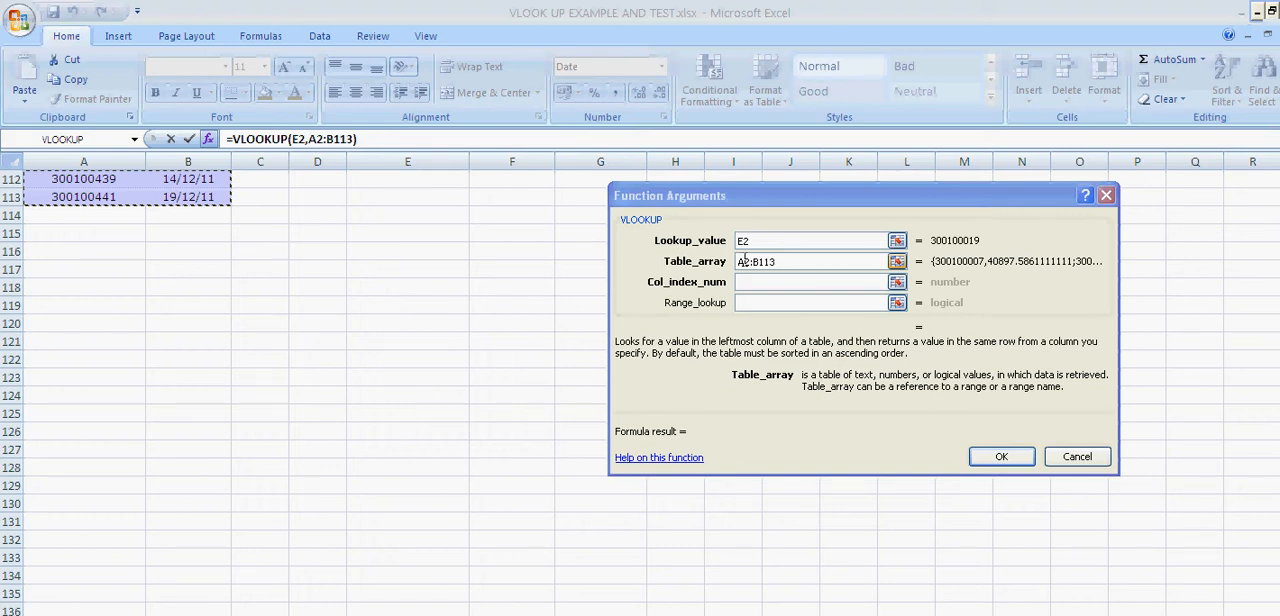
Make both ends of the table array reference absolute, as $A$2:$B$113
left_click(745, 261)
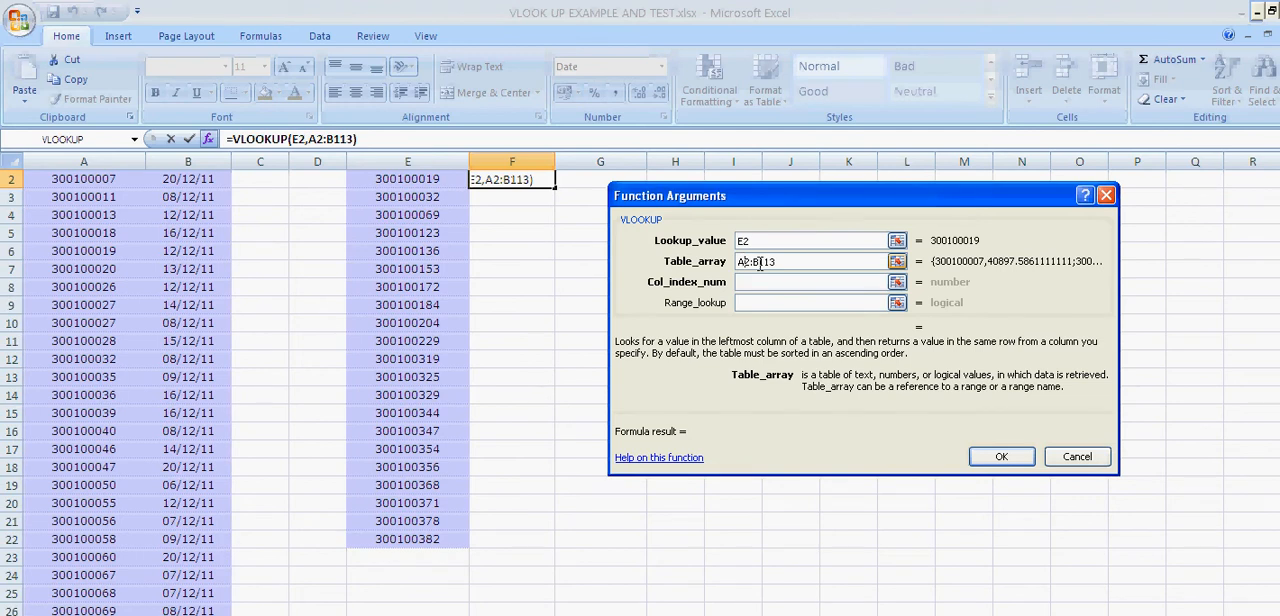
key("F4")
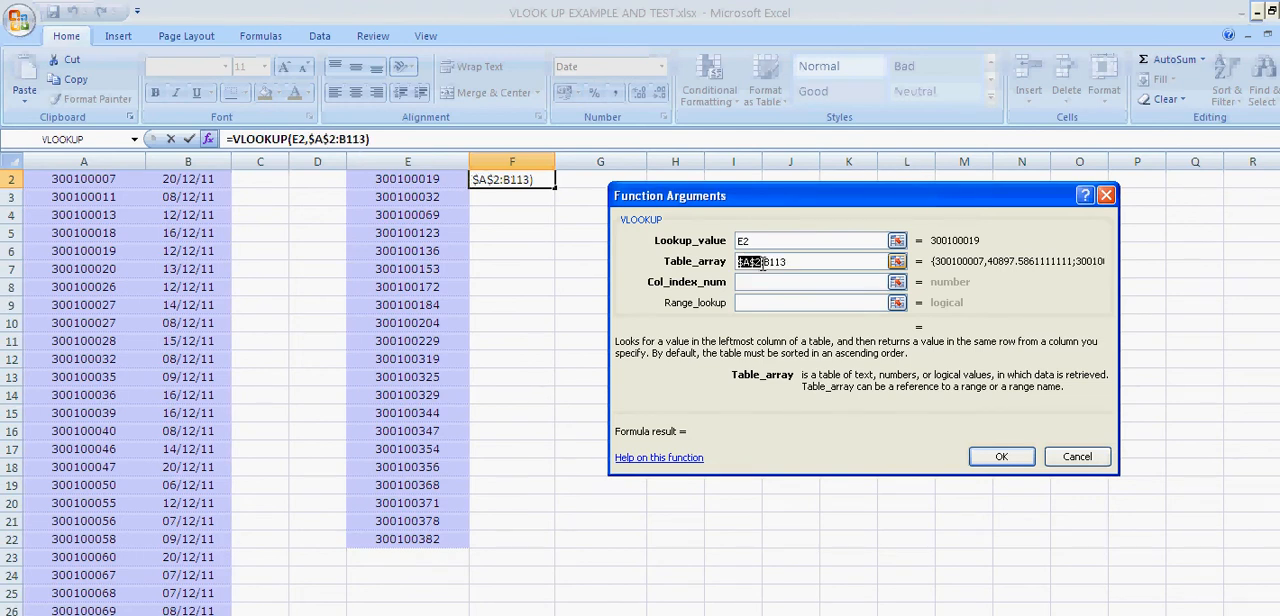
left_click(770, 263)
key("F4")
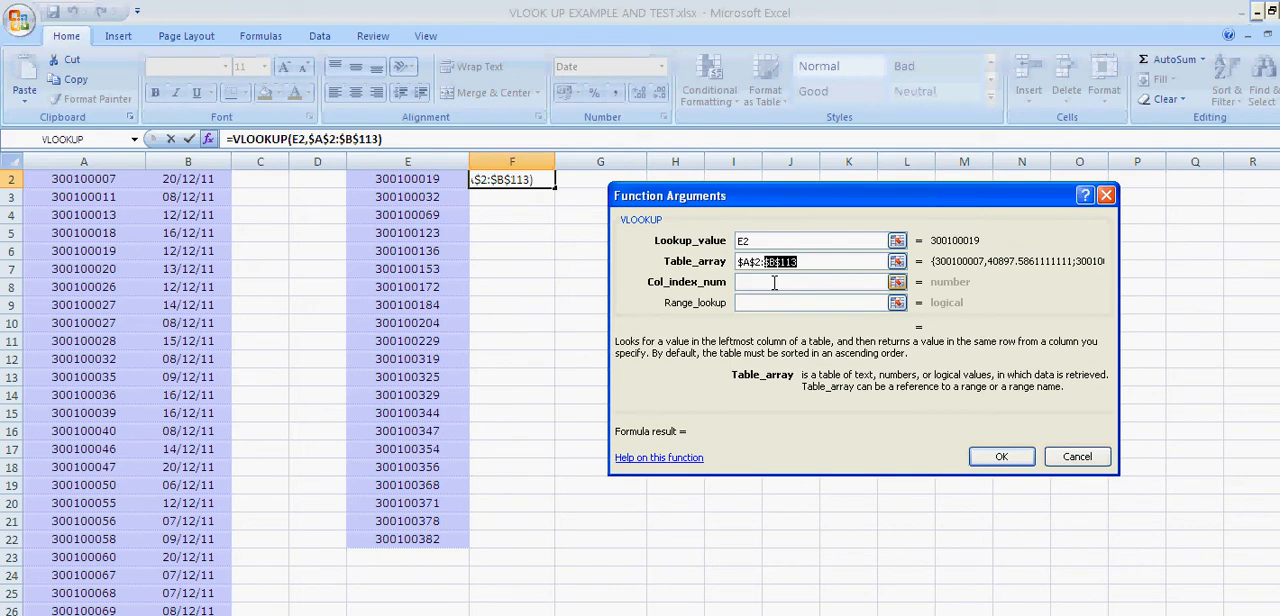
Set the VLOOKUP column index number to 2 to return the visit date
left_click(774, 282)
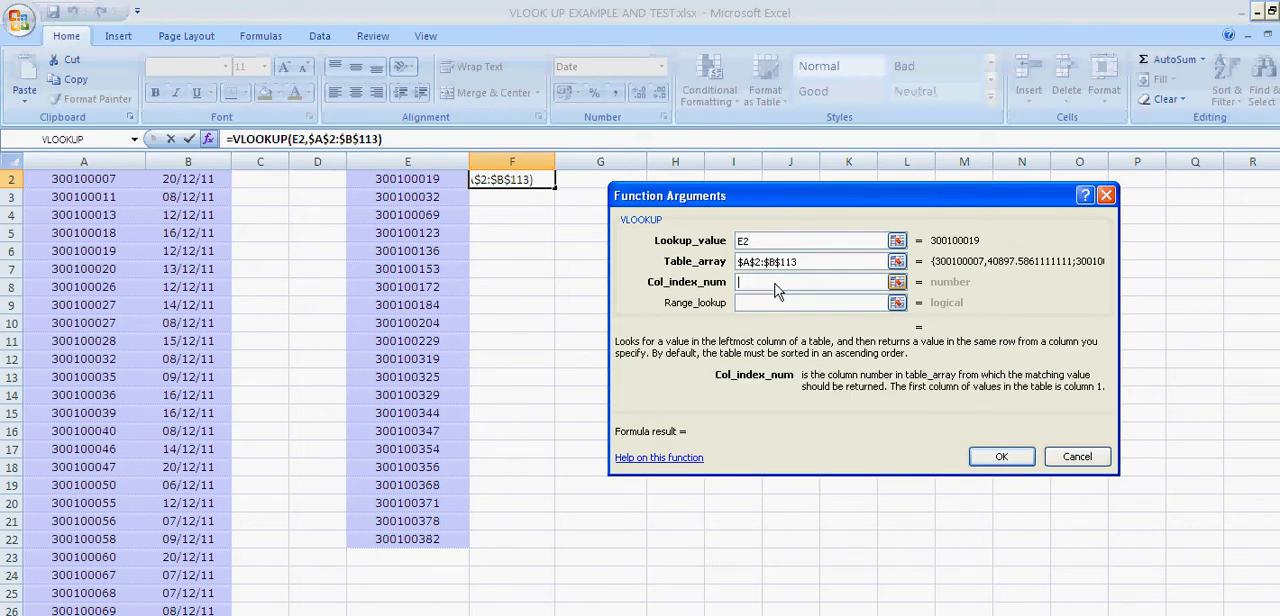
scroll(1268, 330, "up", 1)
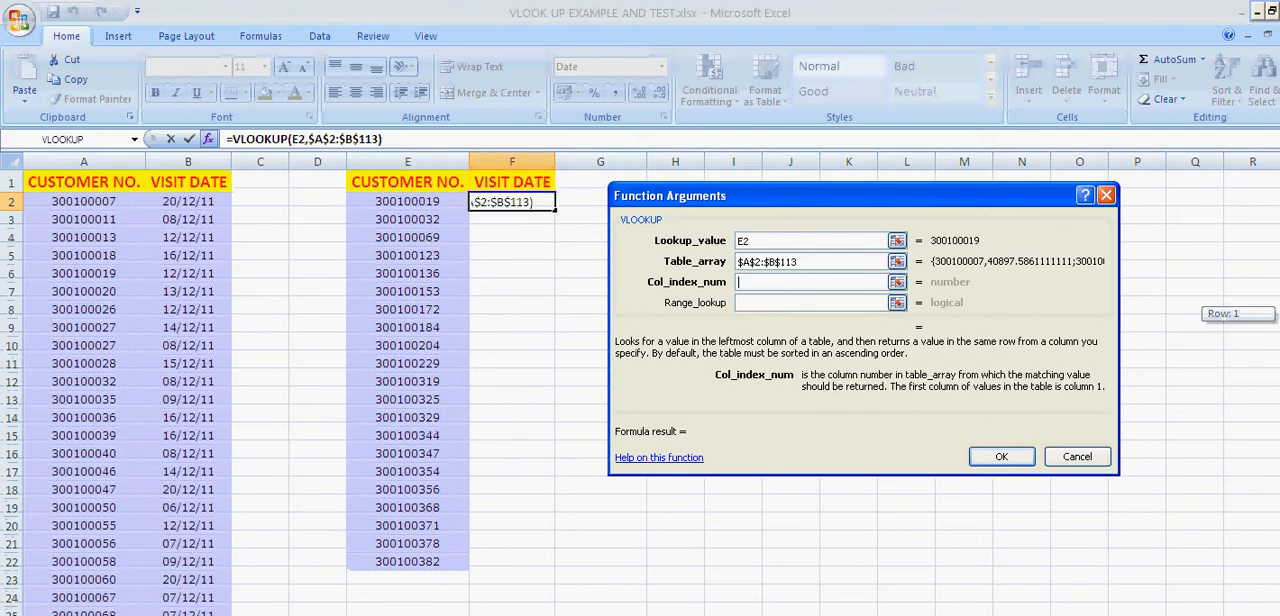
left_click(750, 283)
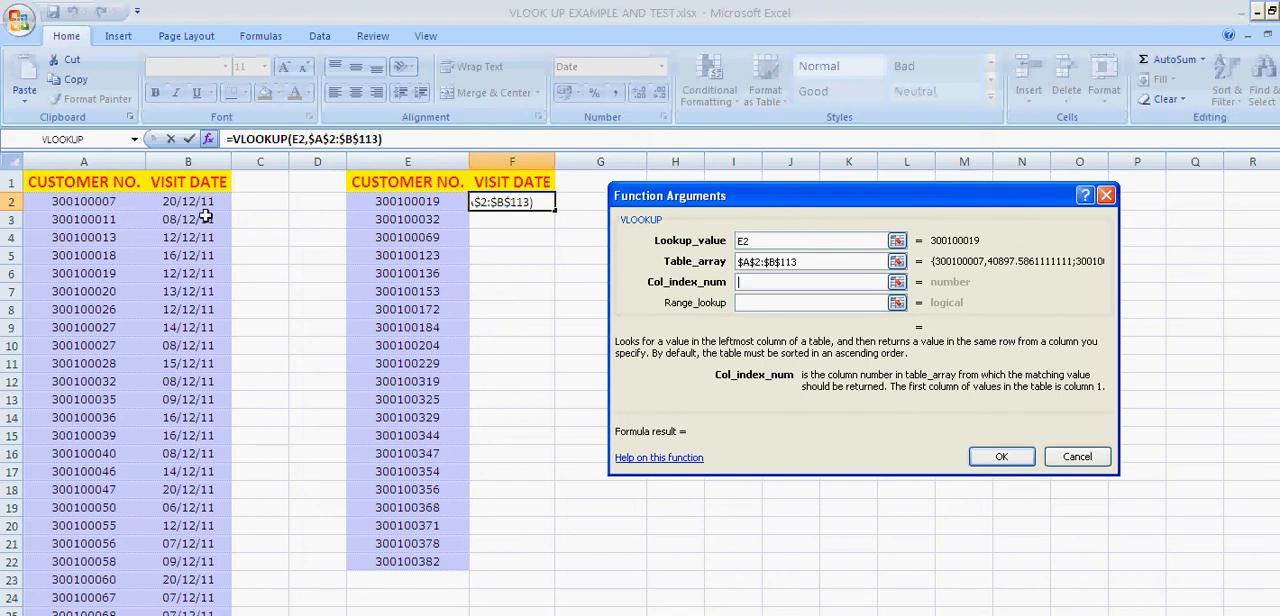
left_click(766, 282)
type("2")
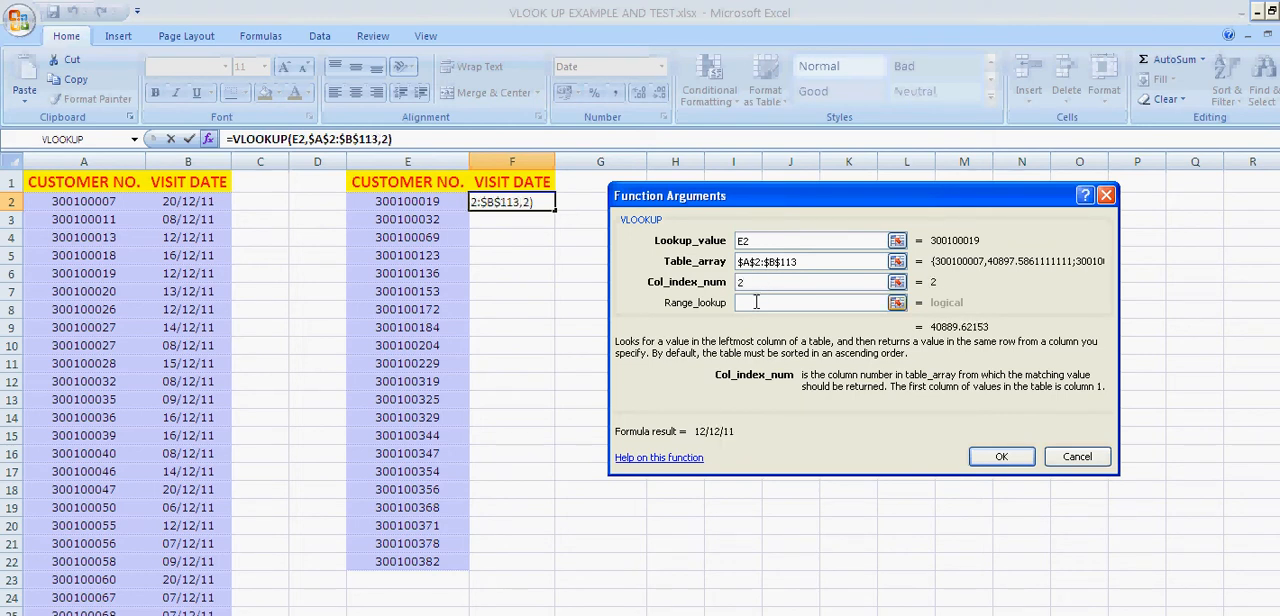
Set the range lookup to 0 for an exact match, and copy the completed formula from F2 down through F22
left_click(757, 303)
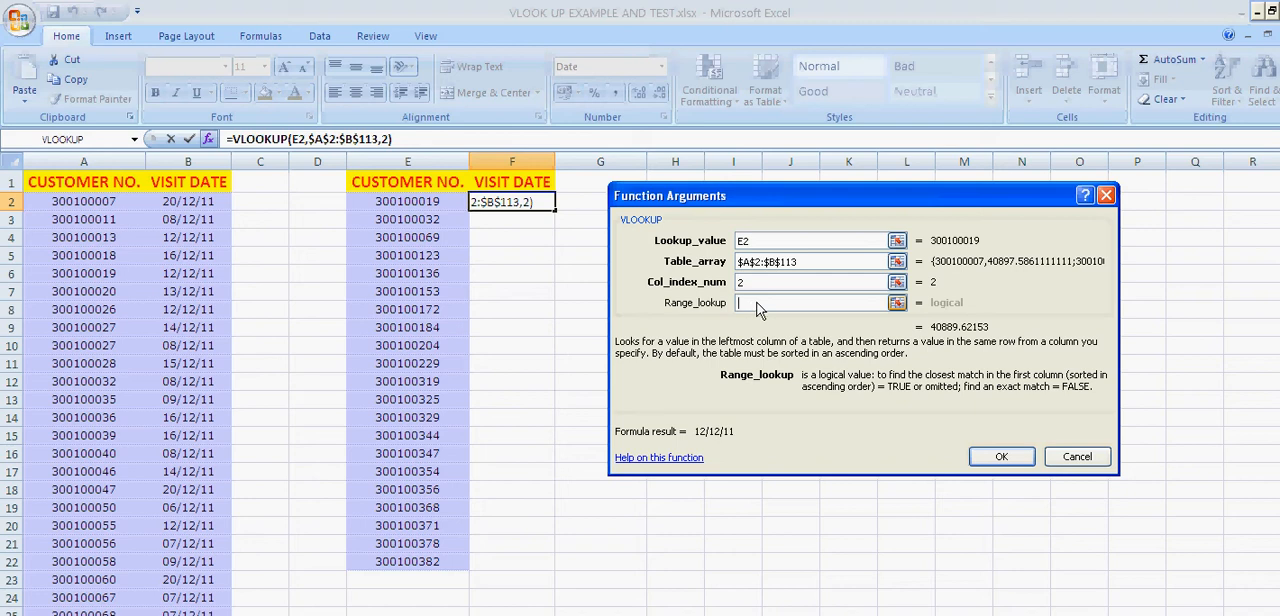
type("0")
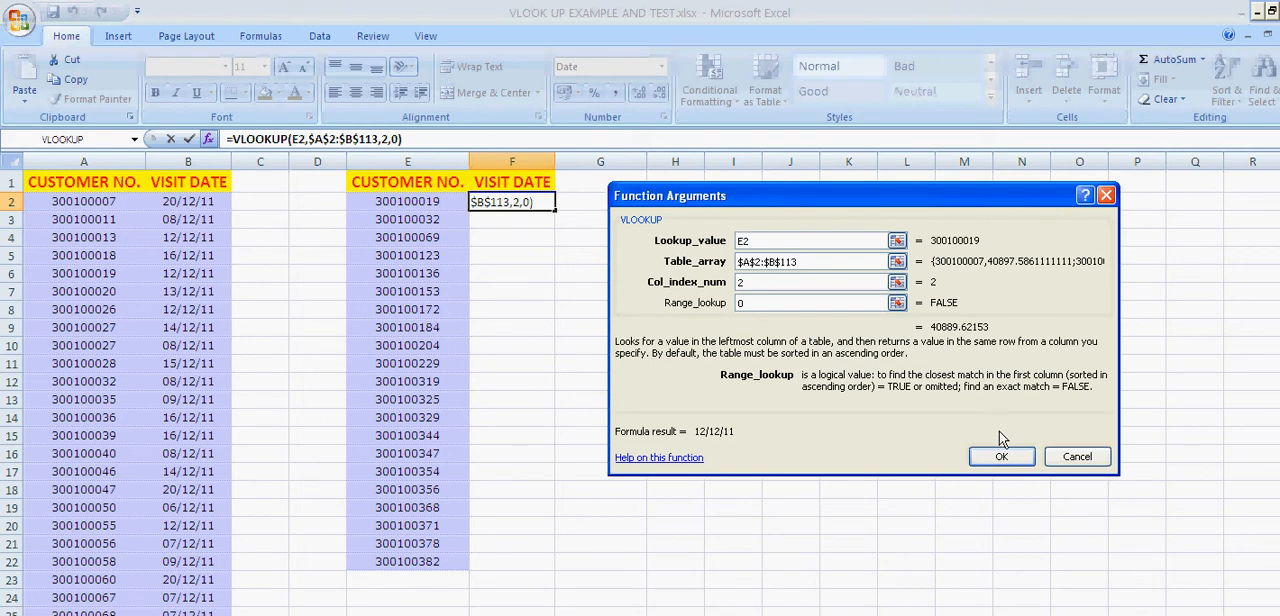
left_click(1002, 458)
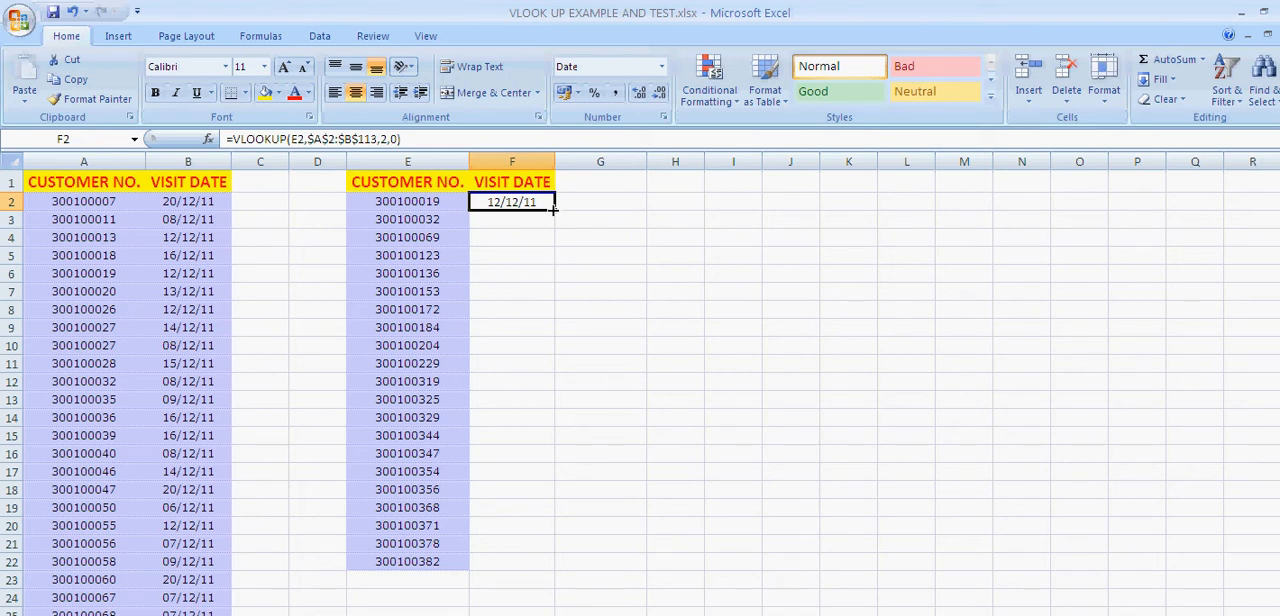
left_click_drag(554, 209, 523, 567)
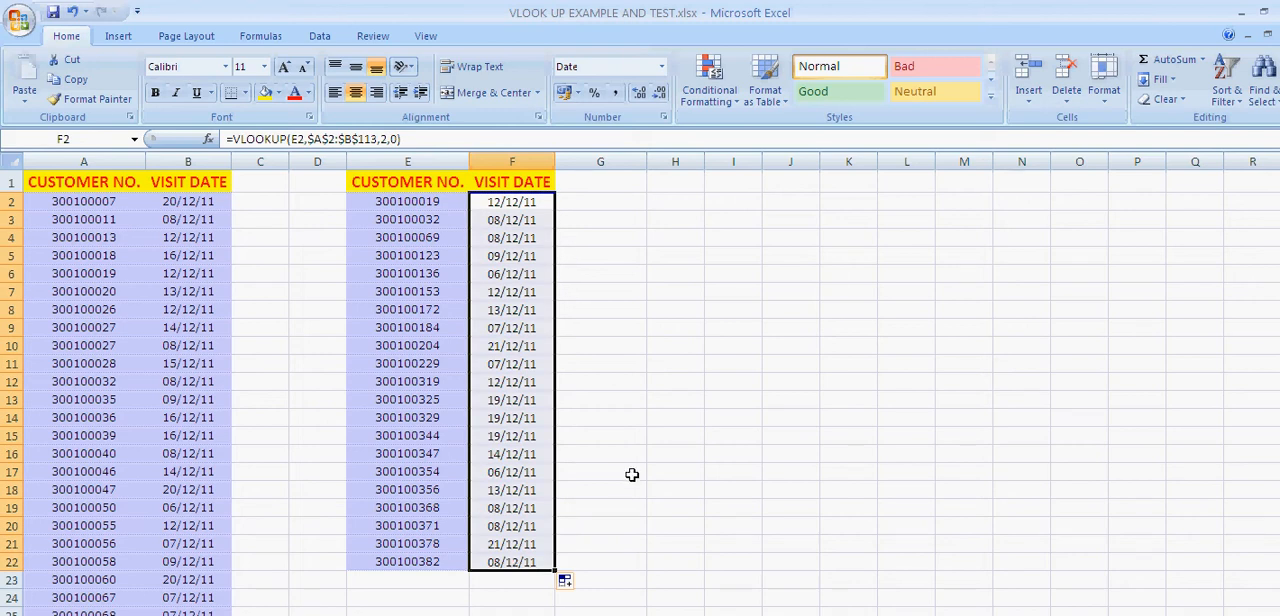
Switch to the sheet with letters and messages, and examine its customer numbers, source table and empty message column
left_click(429, 182)
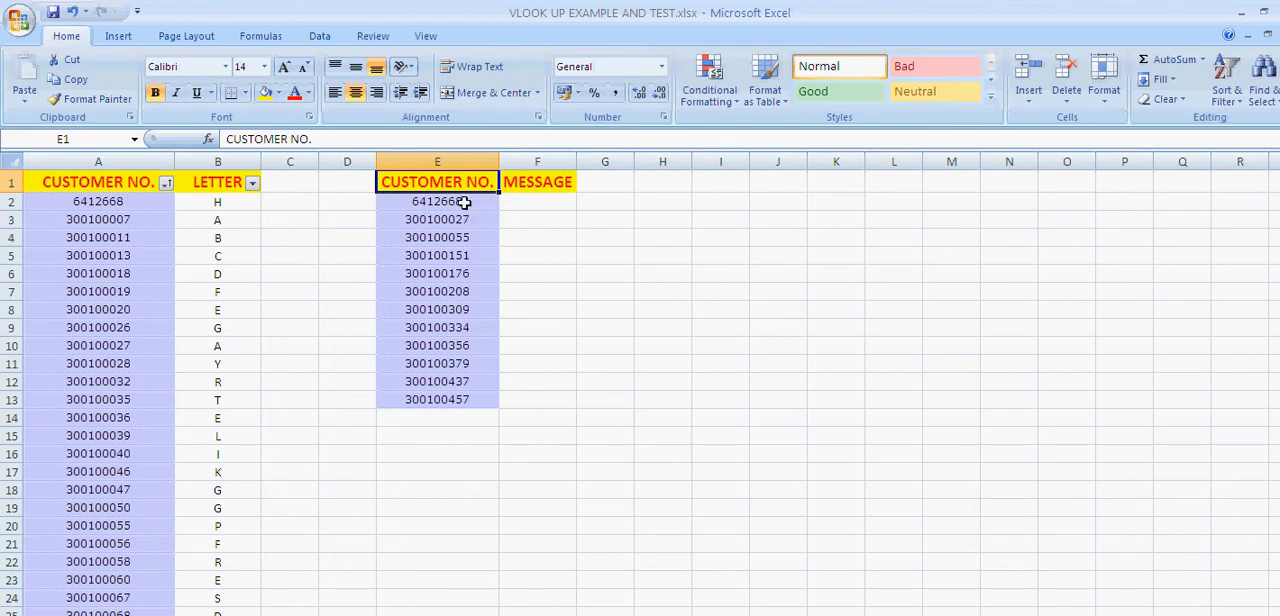
left_click_drag(463, 201, 457, 402)
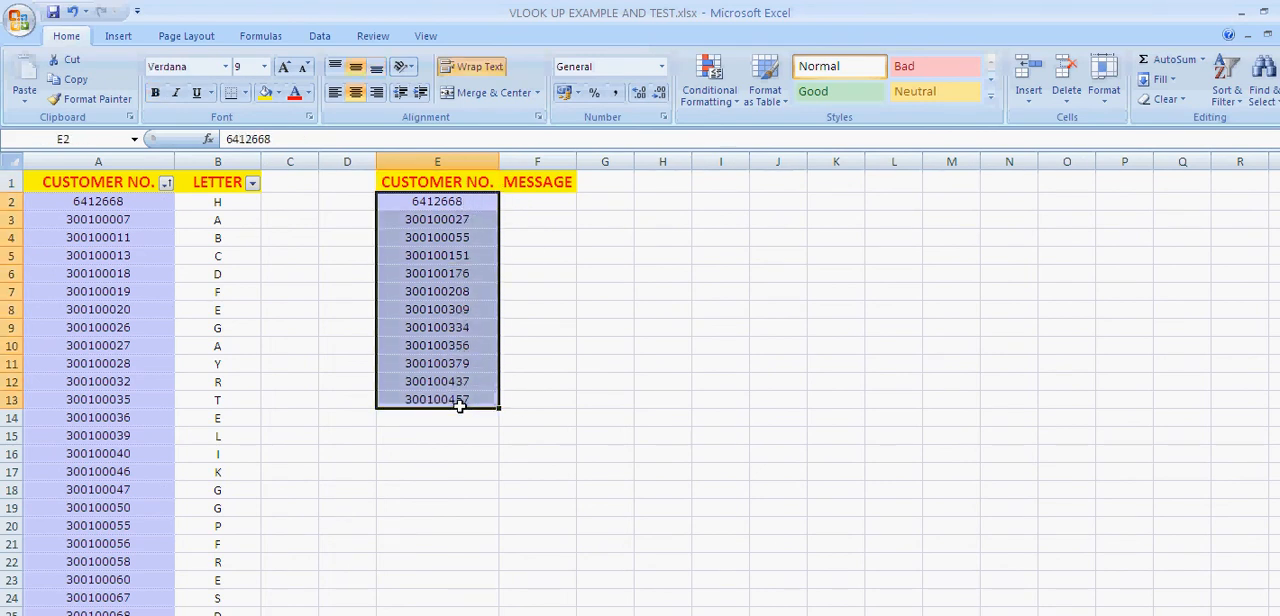
left_click_drag(114, 200, 238, 206)
left_click(523, 201)
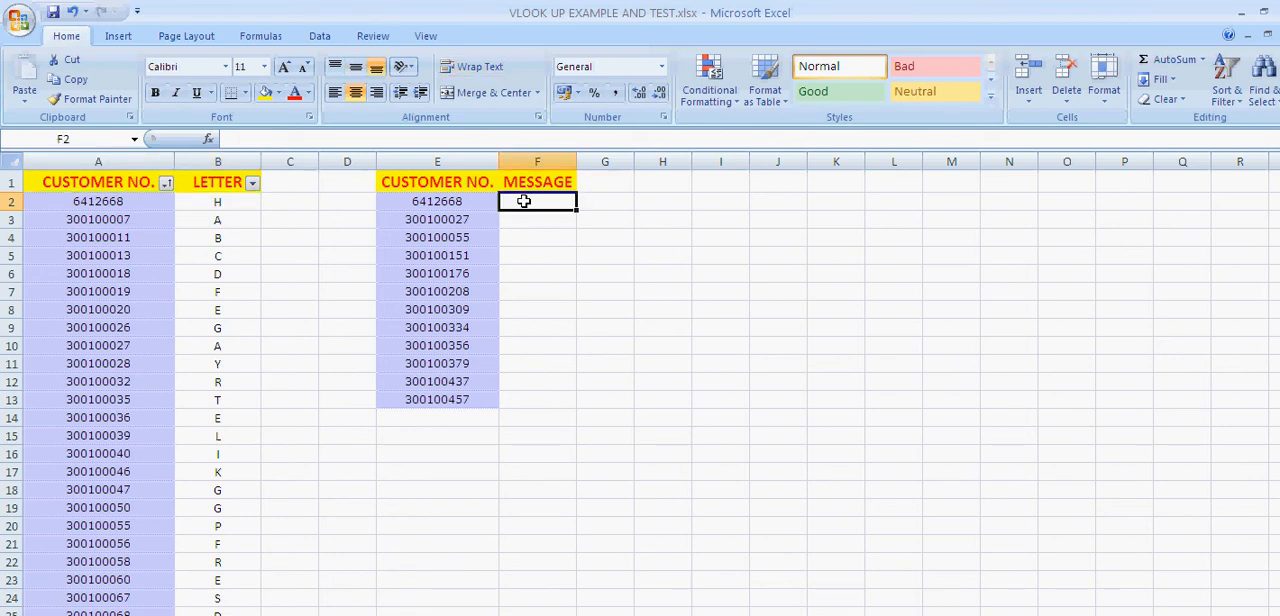
left_click_drag(523, 201, 517, 397)
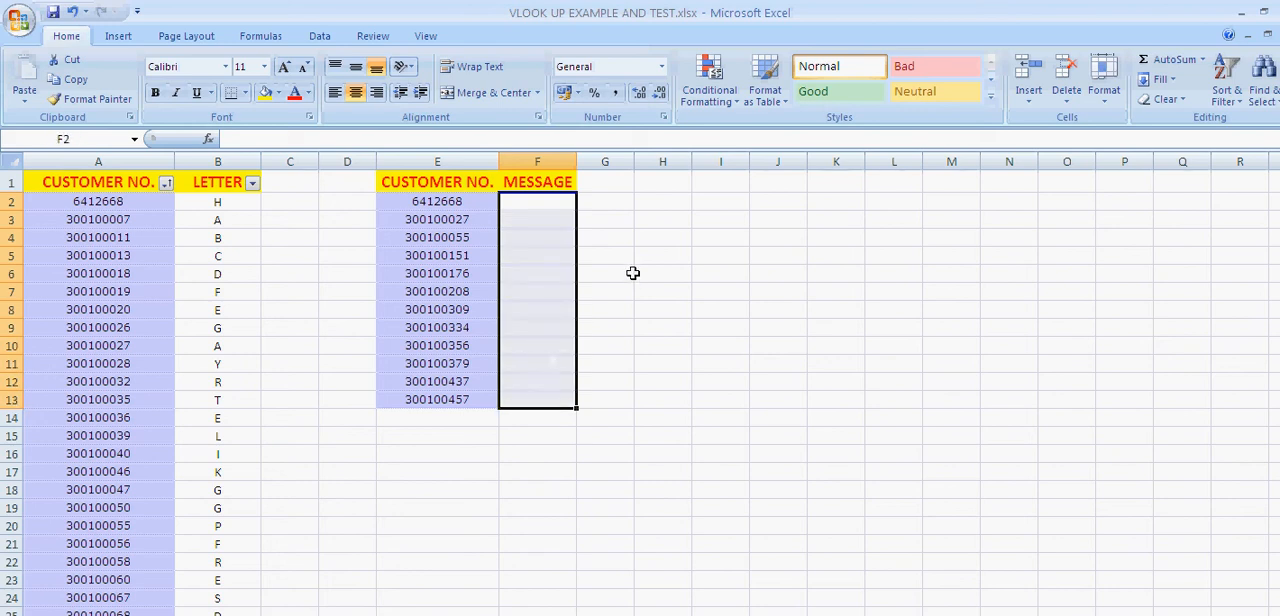
left_click(606, 204)
left_click(550, 204)
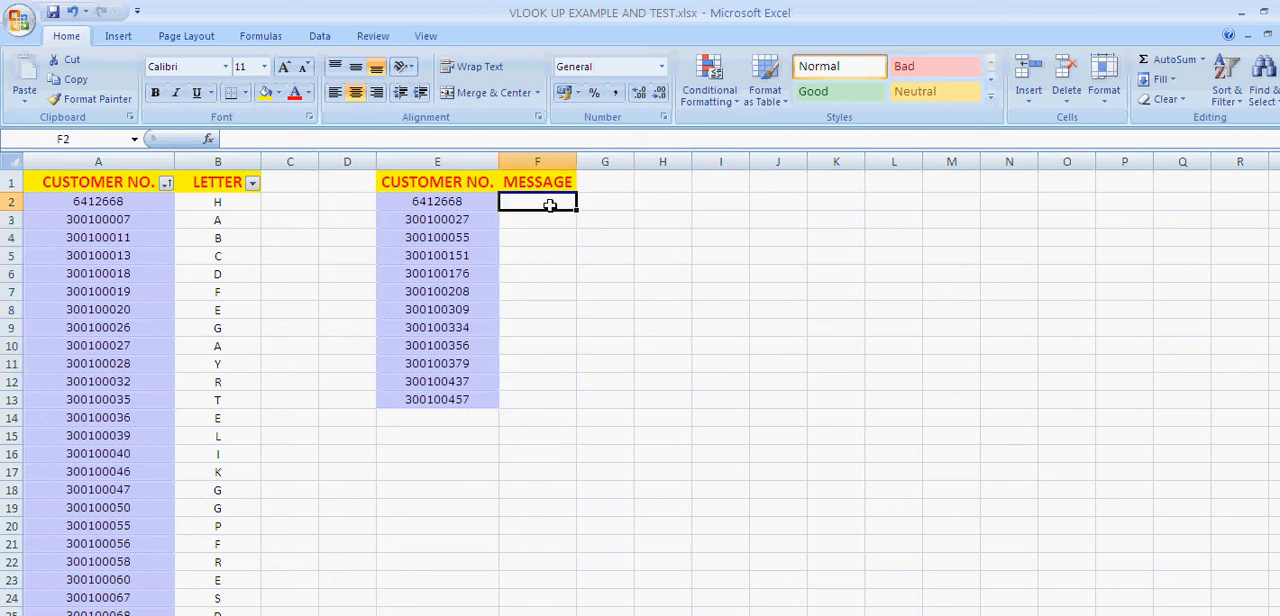
left_click(486, 182)
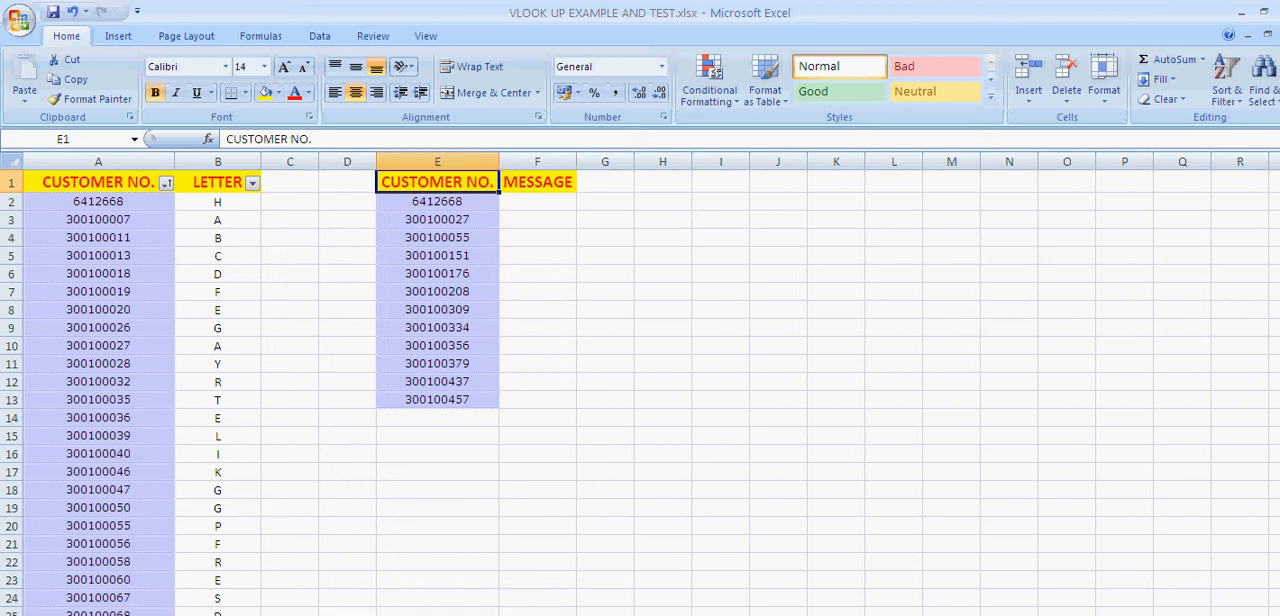
Switch to the P13 Calls to do workbook and examine the lookup formula under Called in P13 and the sheet's title
left_click(537, 615)
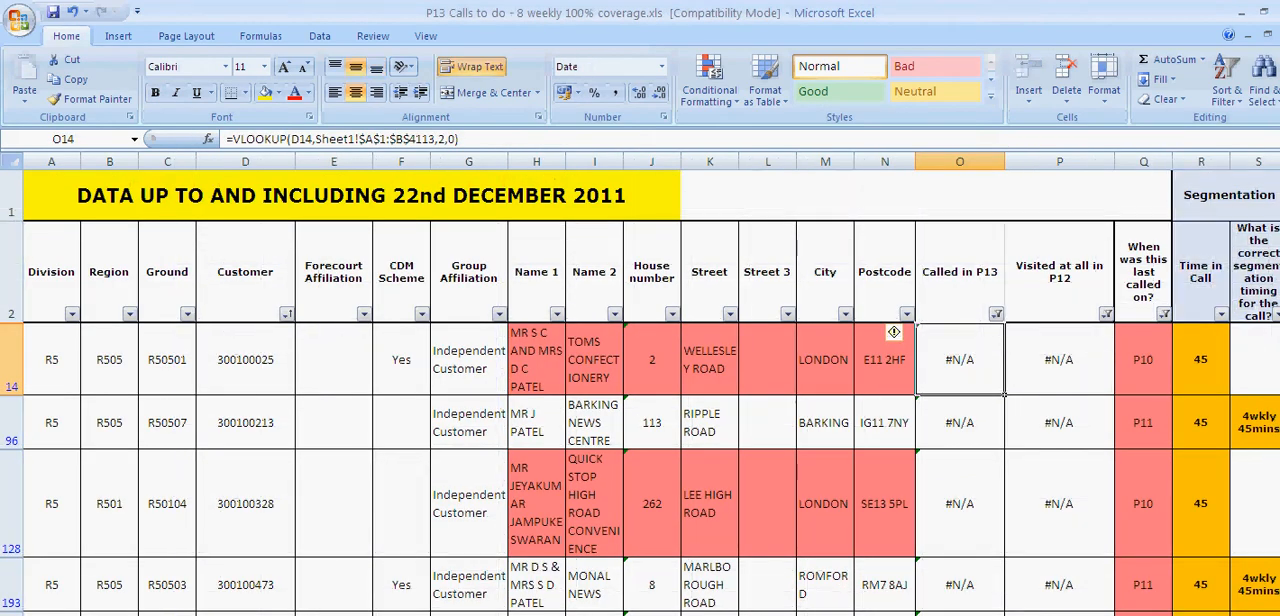
left_click(325, 202)
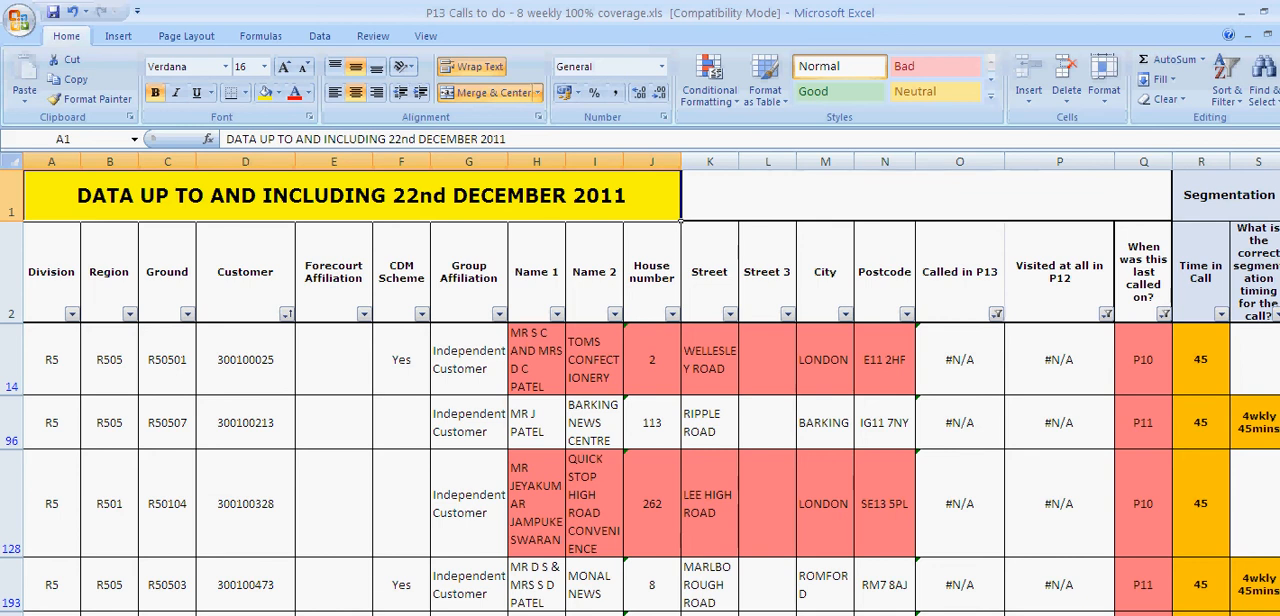
Switch to the Impulse Field Sales Daily Report workbook and select its Customer and Visit Date columns together
key("alt+Tab")
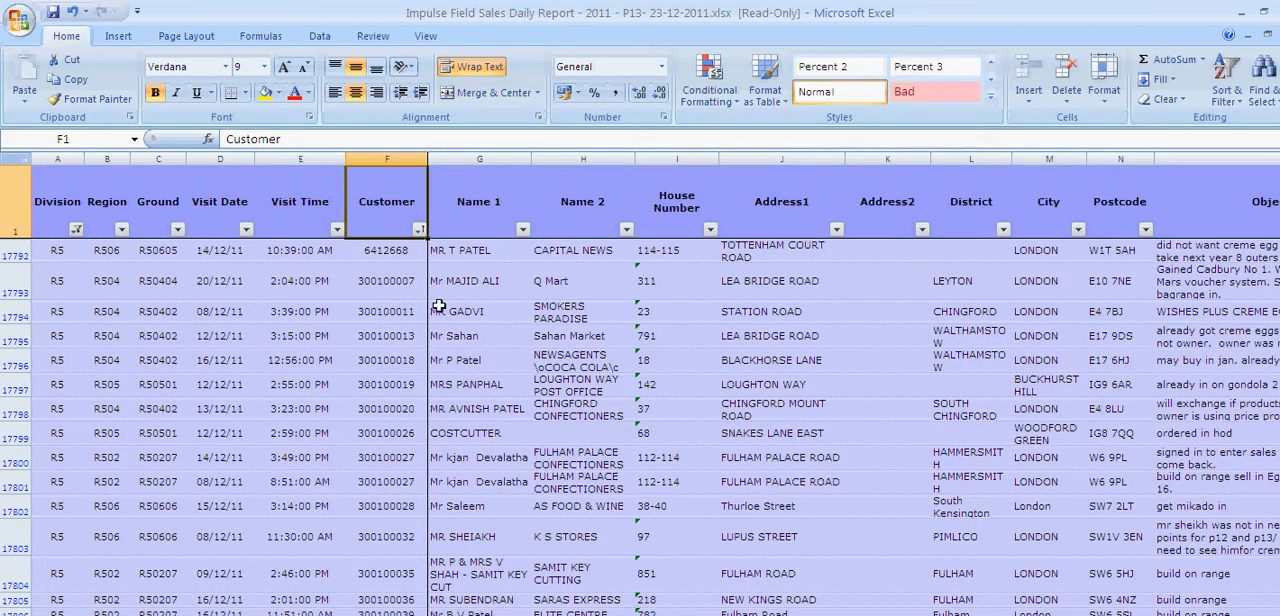
left_click(400, 333)
left_click(378, 210)
left_click_drag(385, 249, 386, 615)
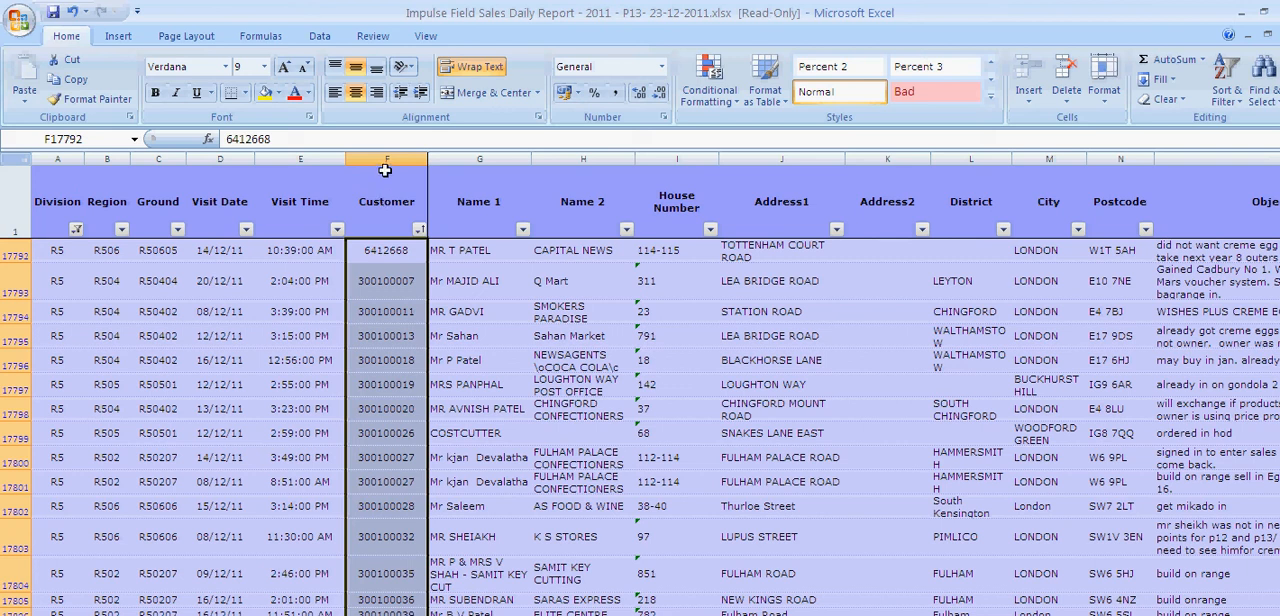
left_click(385, 201)
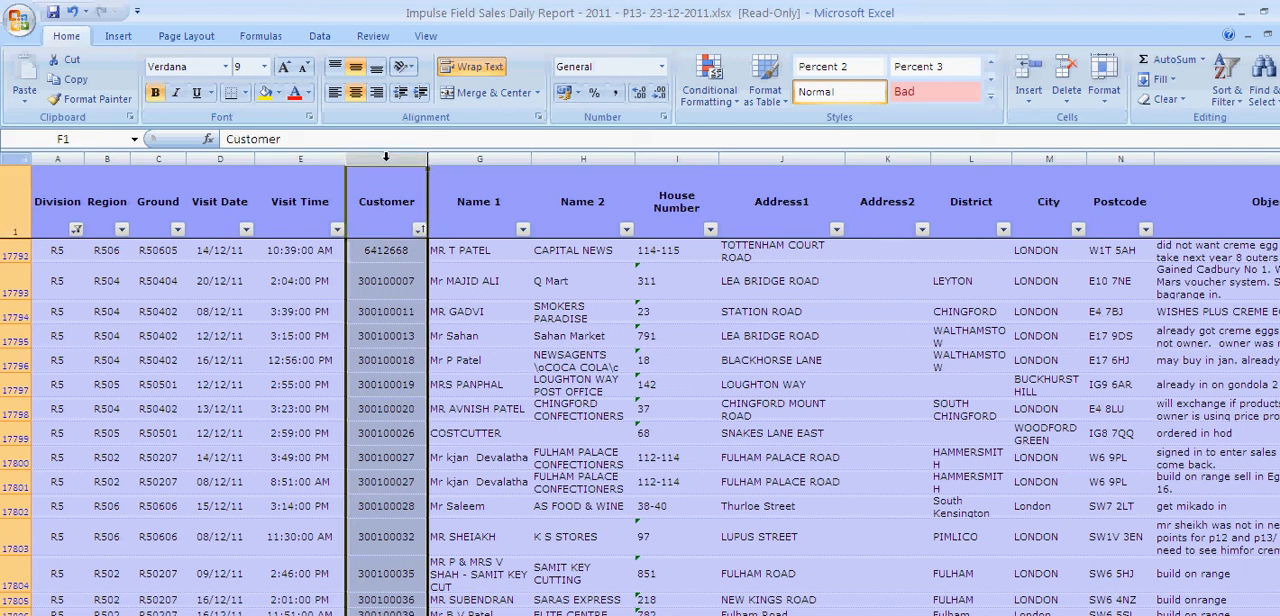
left_click(230, 154)
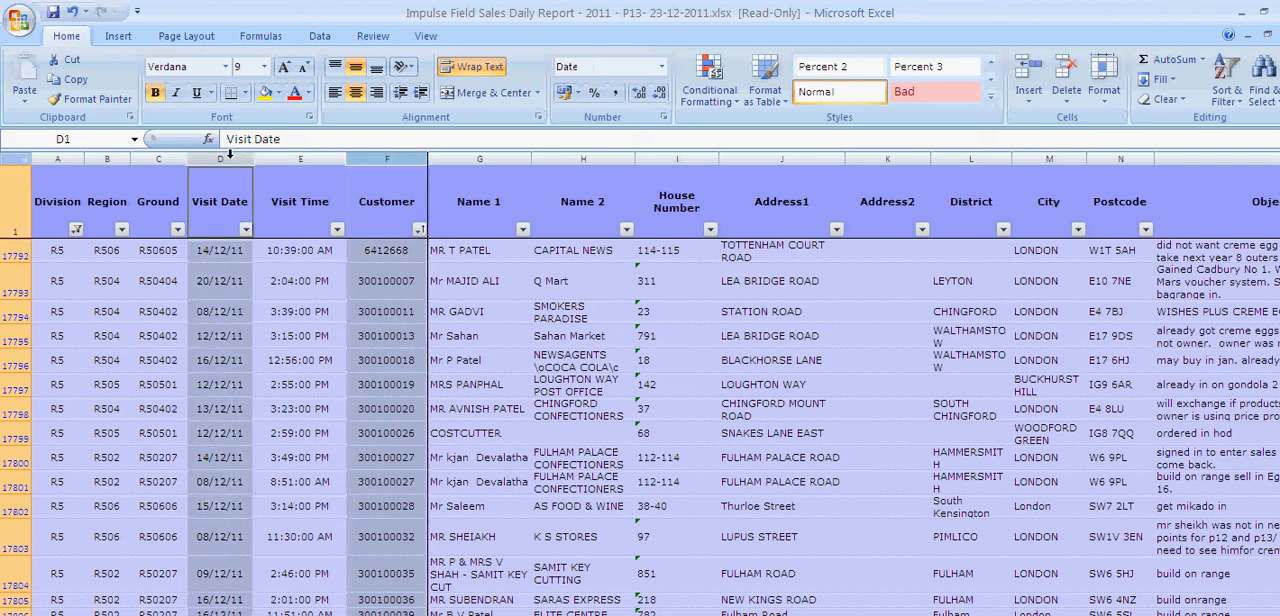
Return to the P13 Calls to do workbook and examine the customer numbers and visit dates on Sheet1
left_click(430, 615)
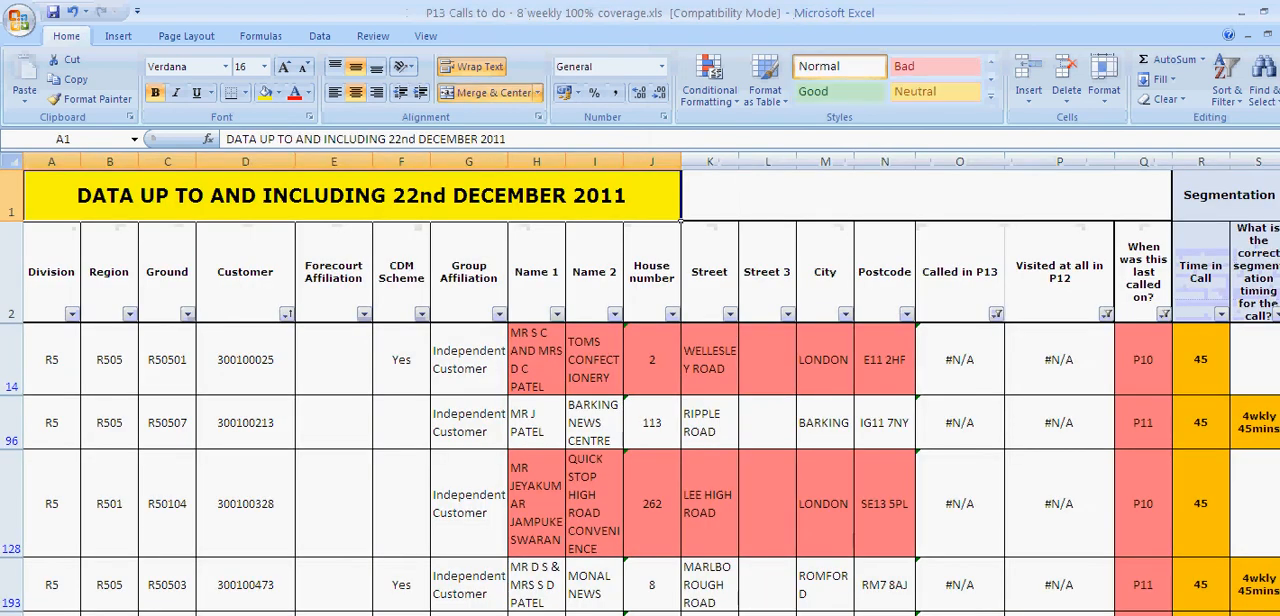
left_click(265, 615)
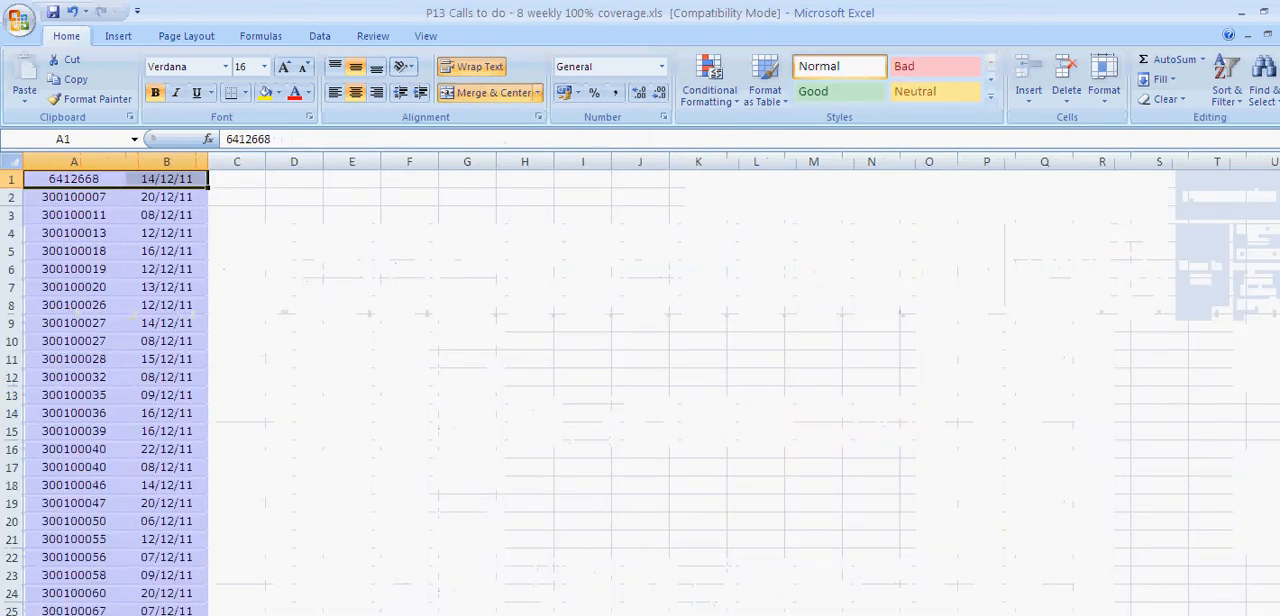
left_click(265, 358)
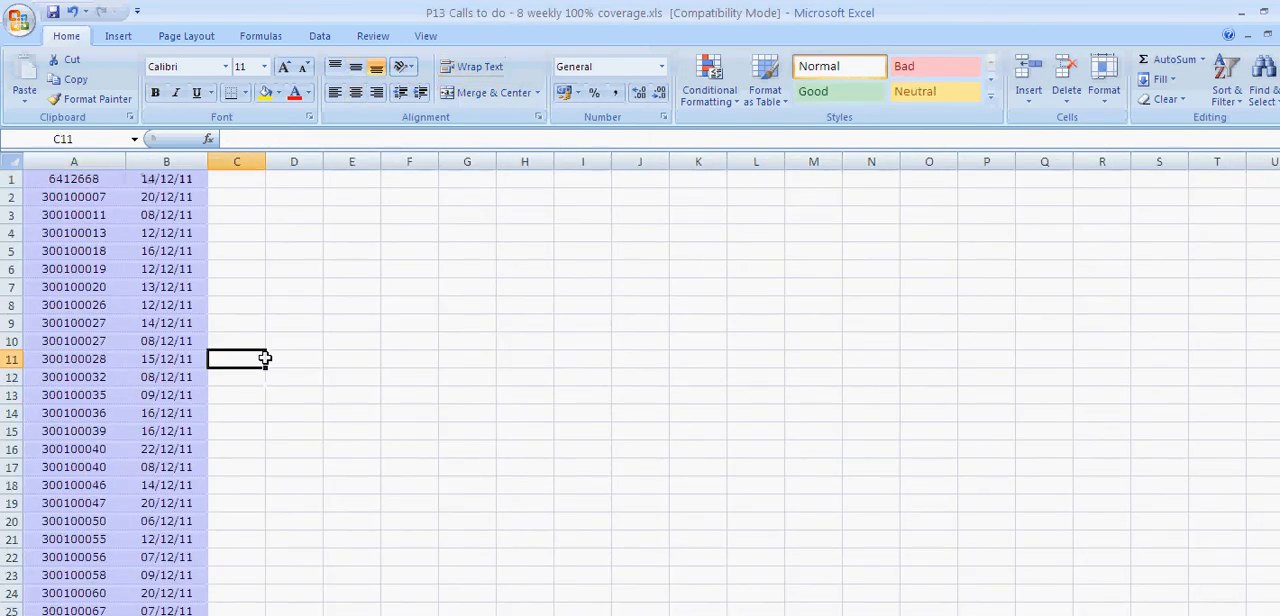
left_click(90, 178)
left_click(143, 178)
left_click(110, 178)
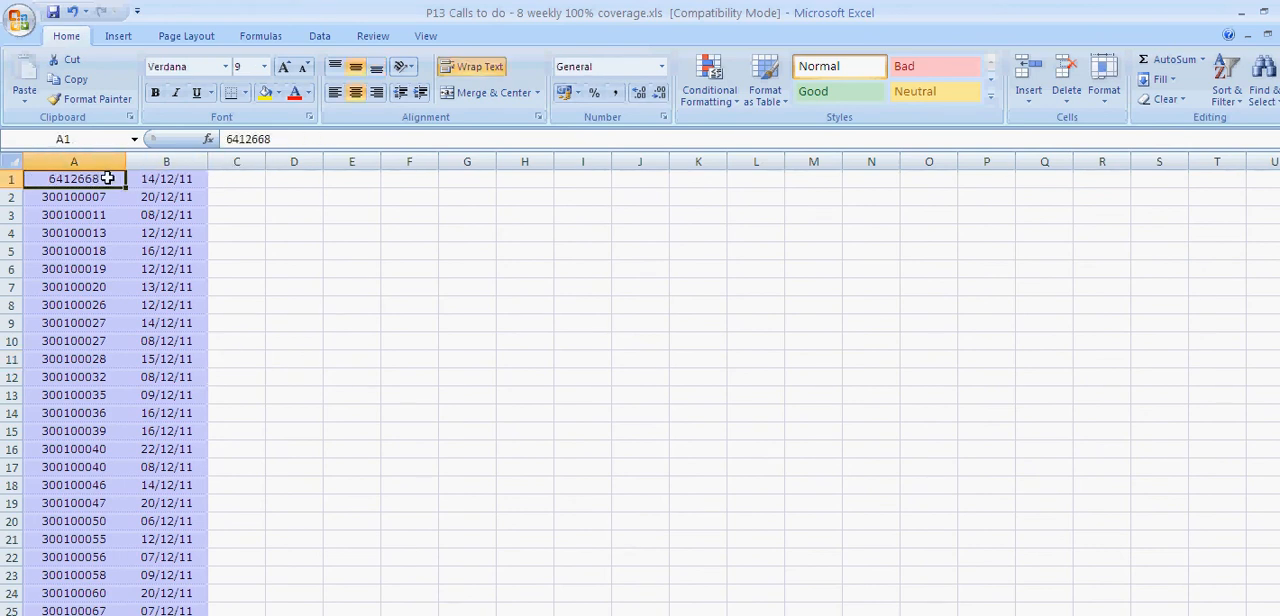
Compare the VLOOKUP formula in O14 with its lookup value in D14 and its source table on Sheet1
left_click(185, 615)
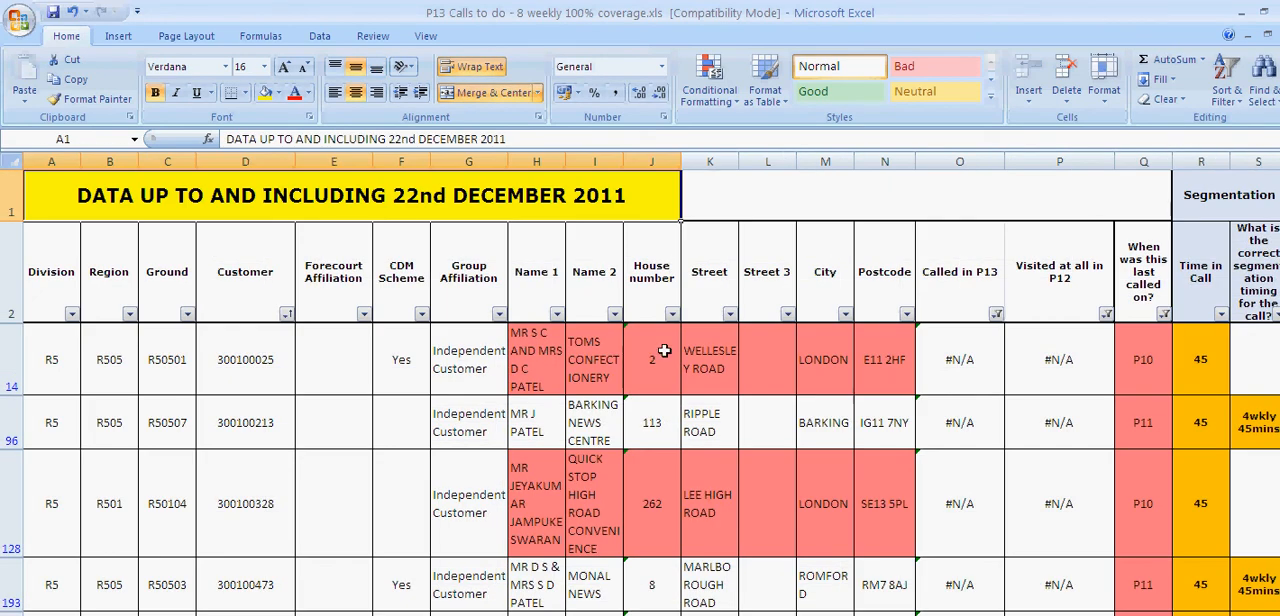
left_click(965, 349)
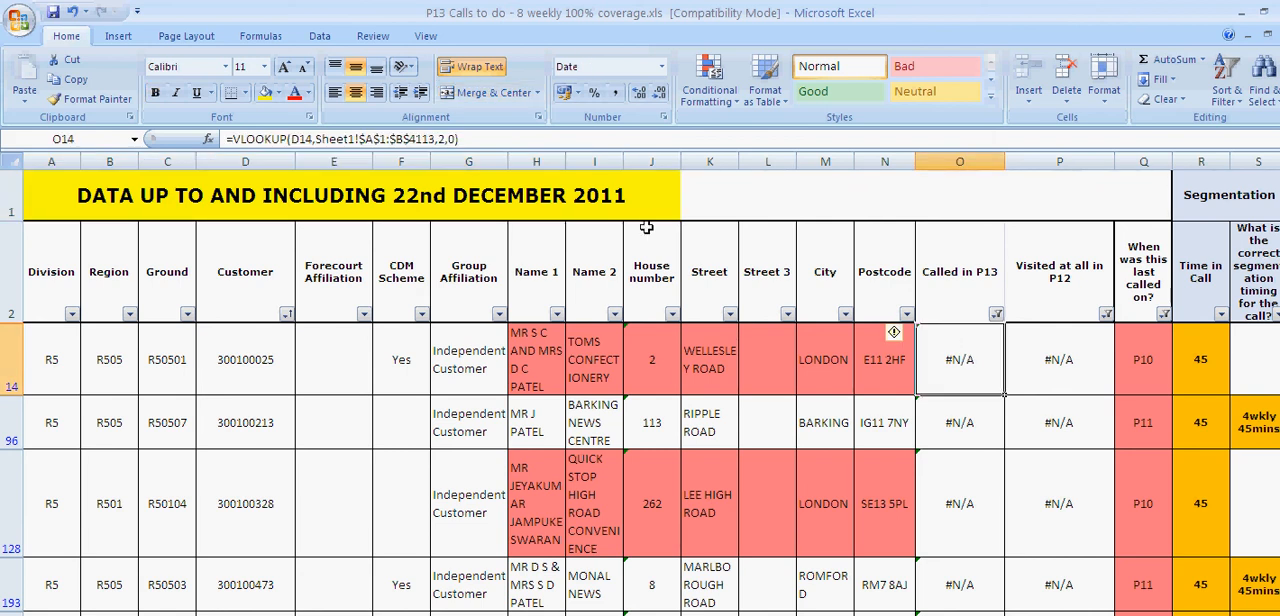
left_click(259, 379)
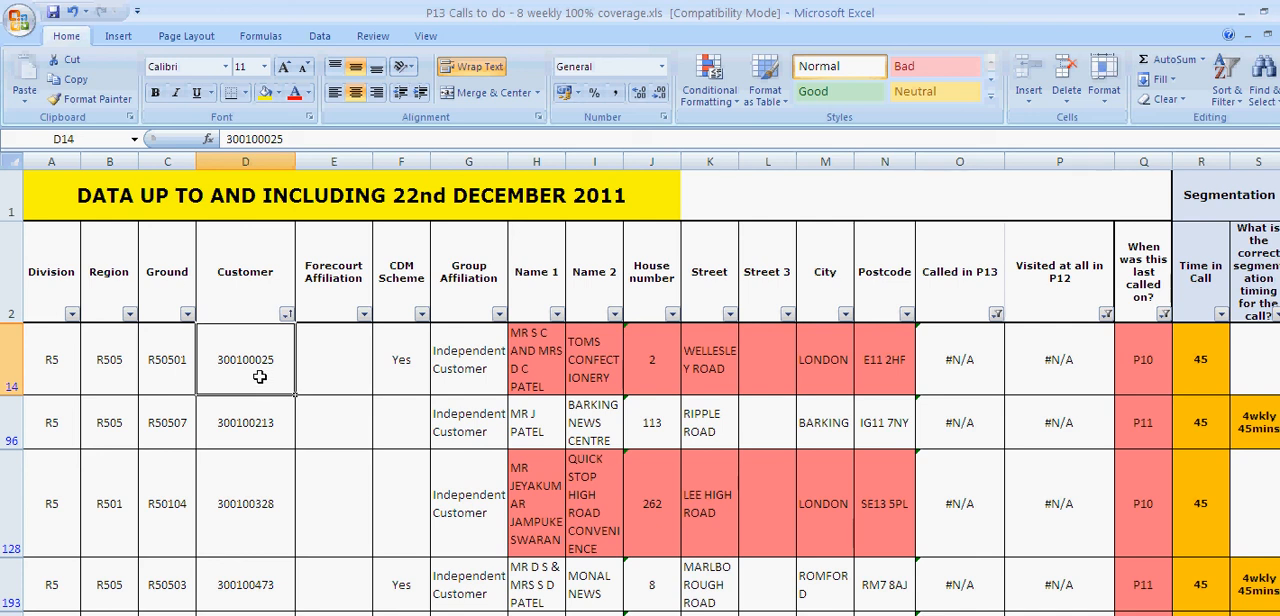
key("ctrl+Page_Down")
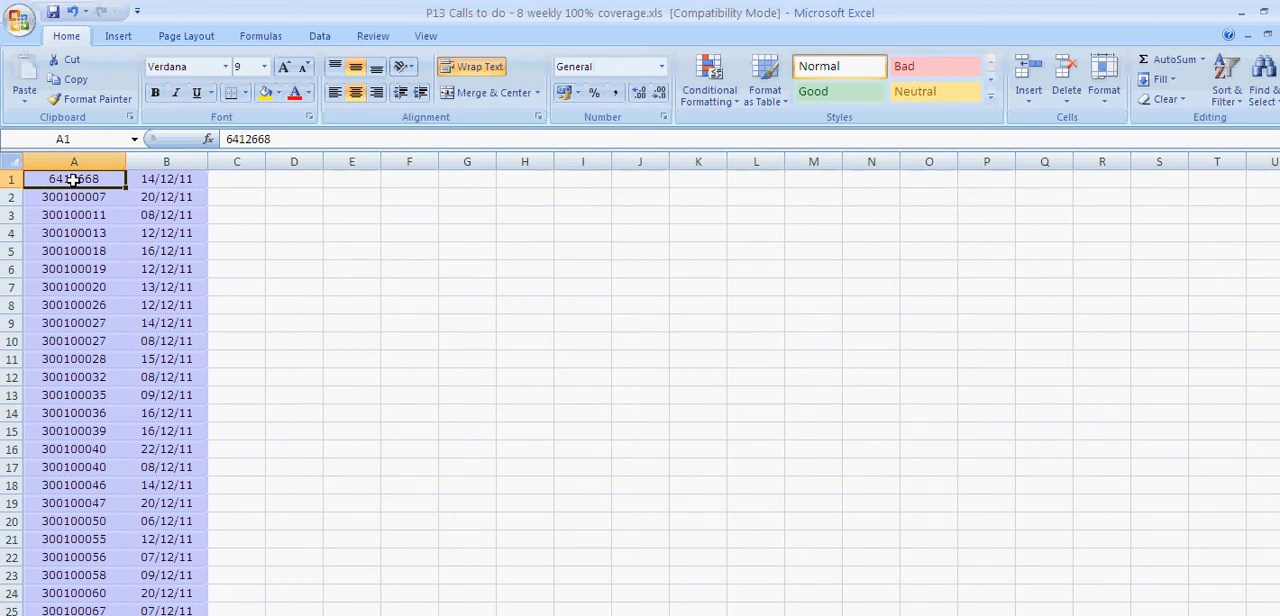
left_click_drag(75, 180, 168, 436)
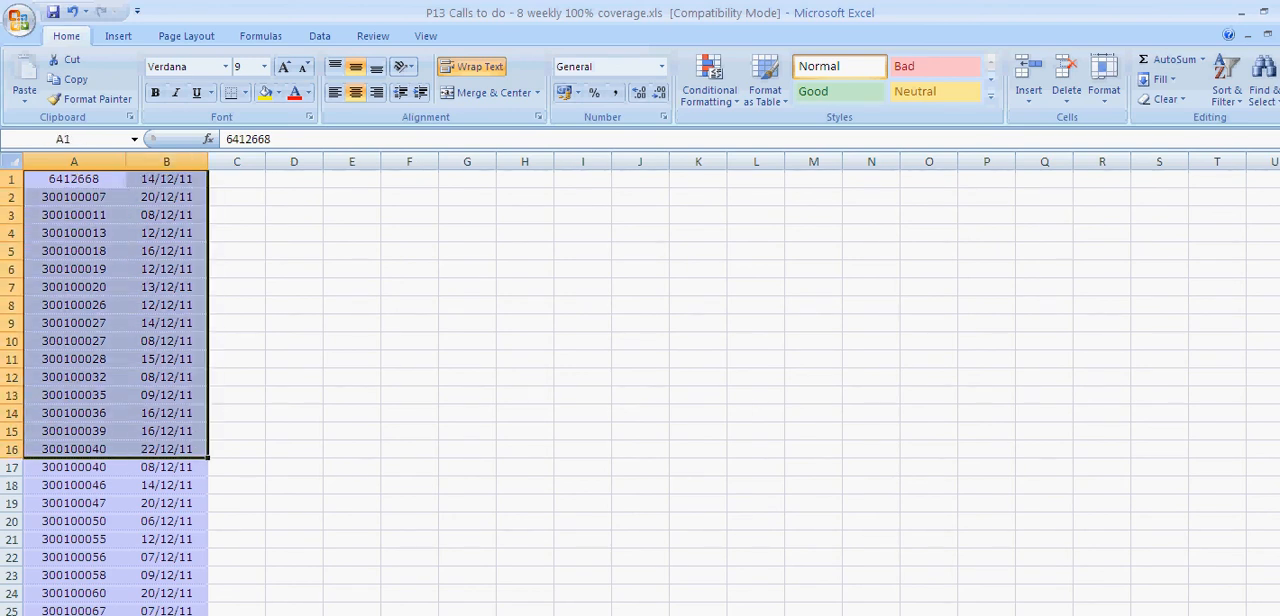
key("ctrl+Page_Up")
left_click(963, 348)
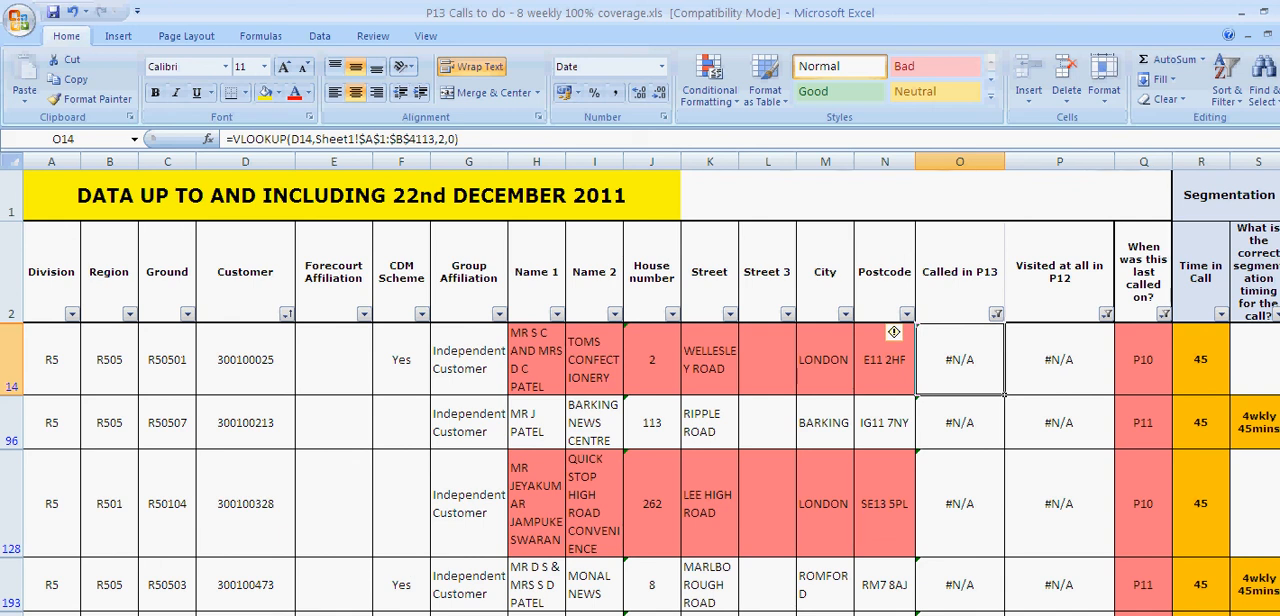
Switch to the VLOOK UP EXAMPLE AND TEST workbook and review the source table header and empty message cells F2 to F13
key("alt+Tab")
left_click(546, 508)
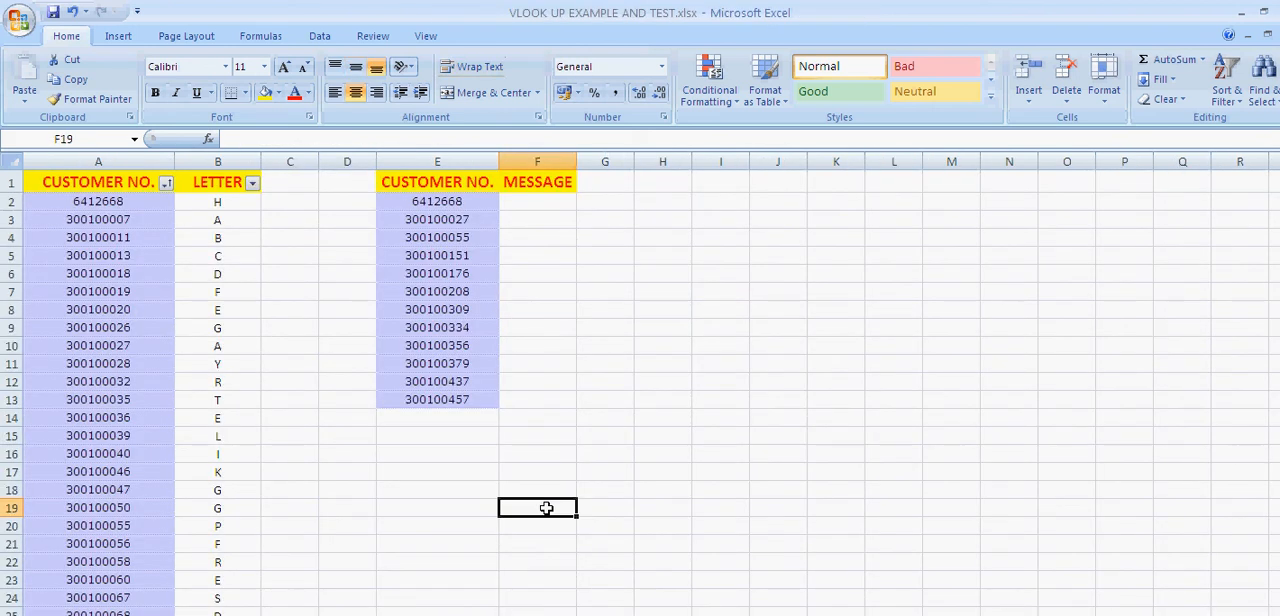
left_click(67, 184)
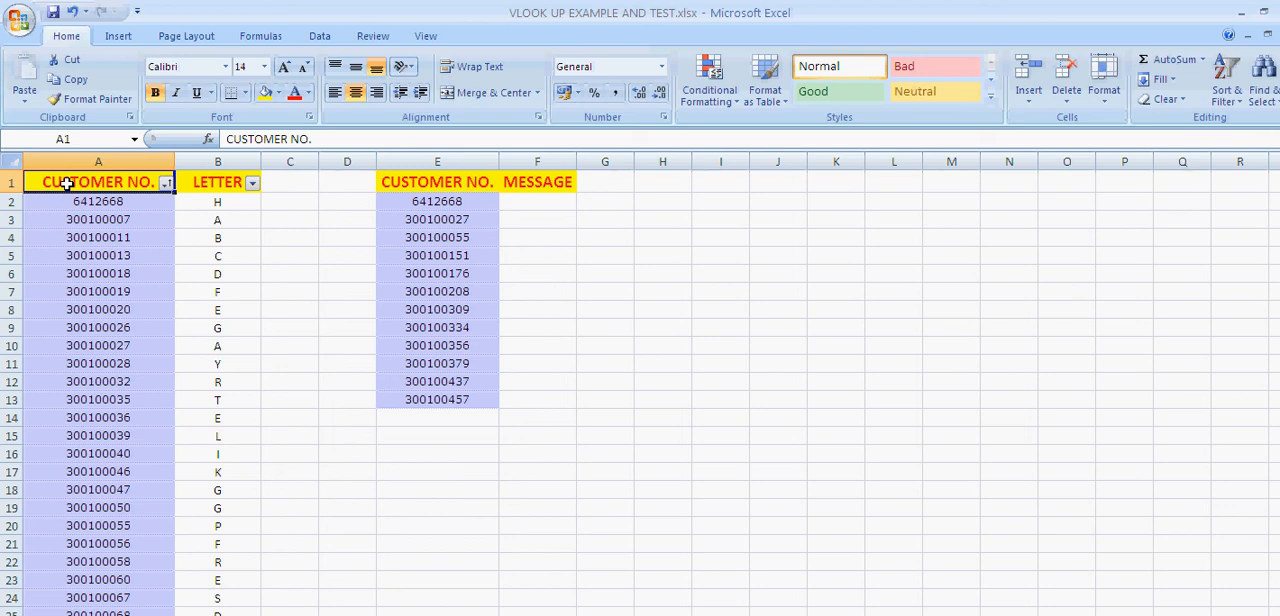
left_click_drag(560, 205, 537, 398)
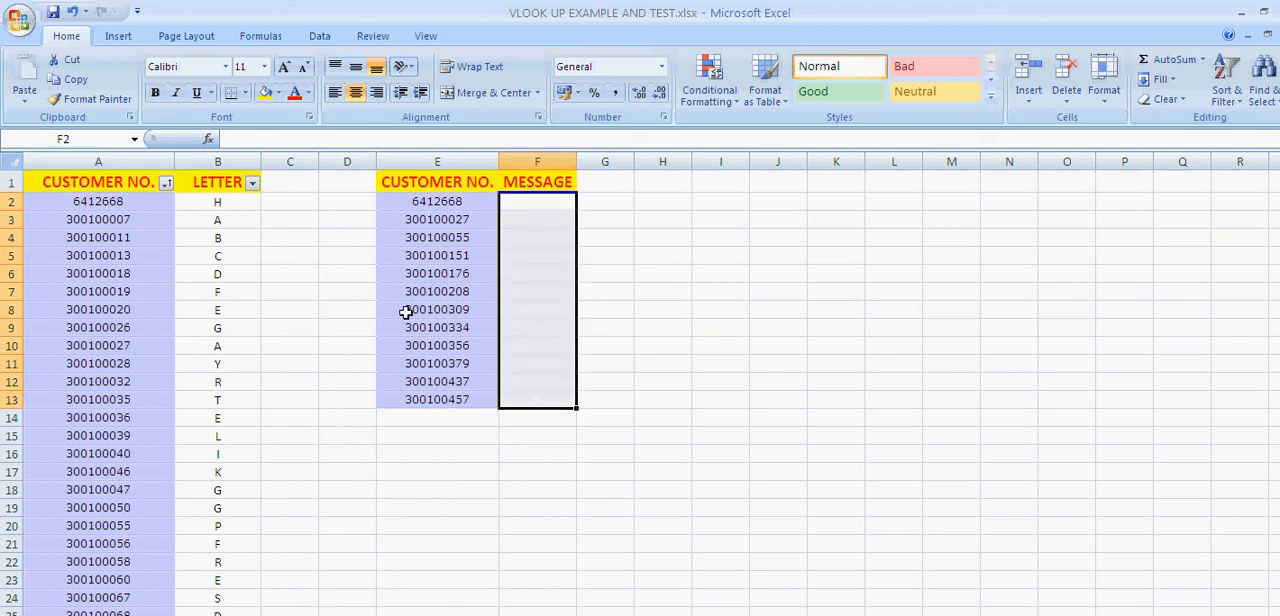
left_click(48, 183)
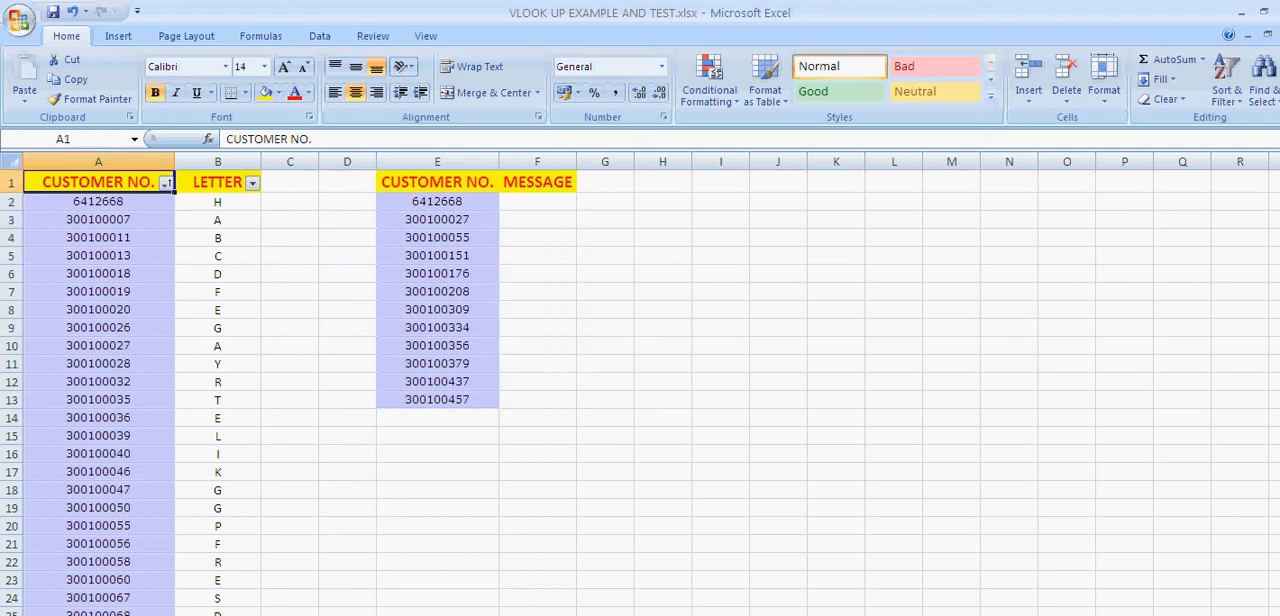
left_click(252, 246)
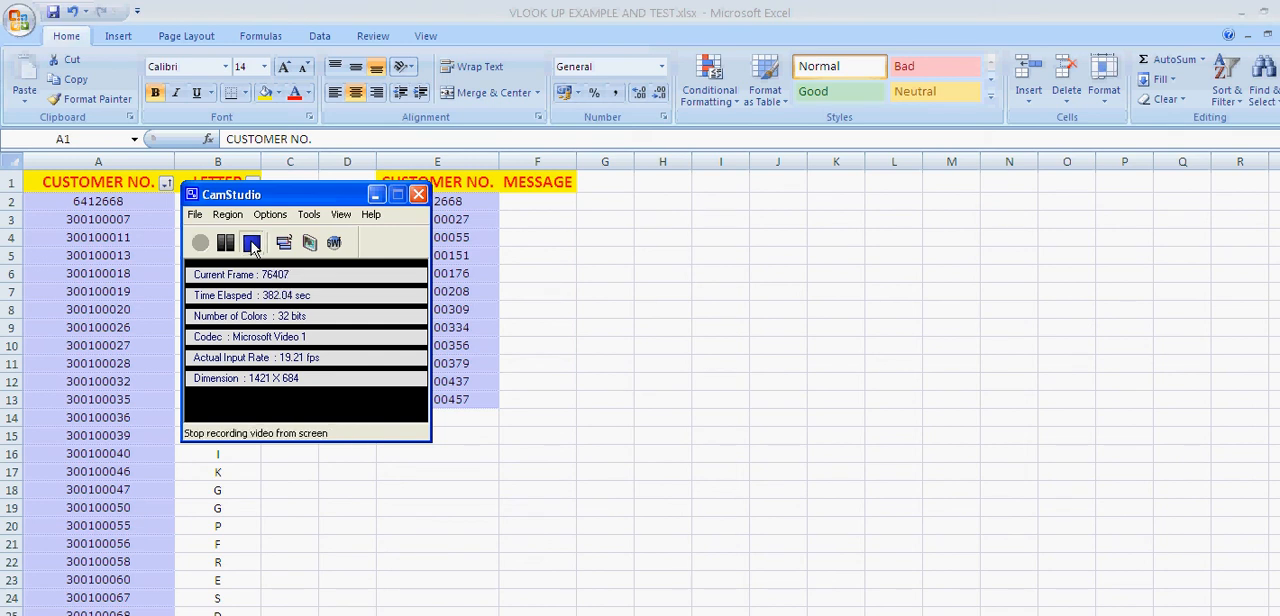